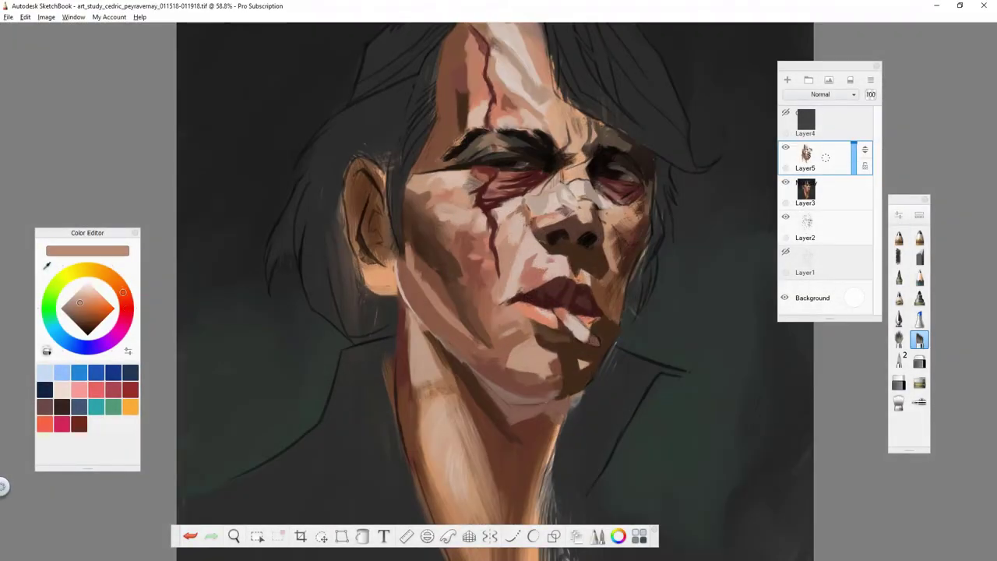
Paint dark brown strokes along the cheek edge and down the face on Layer5.
mouse_move(511, 218)
mouse_down()
mouse_move(514, 242)
mouse_move(540, 270)
mouse_up()
drag(615, 222, 623, 292)
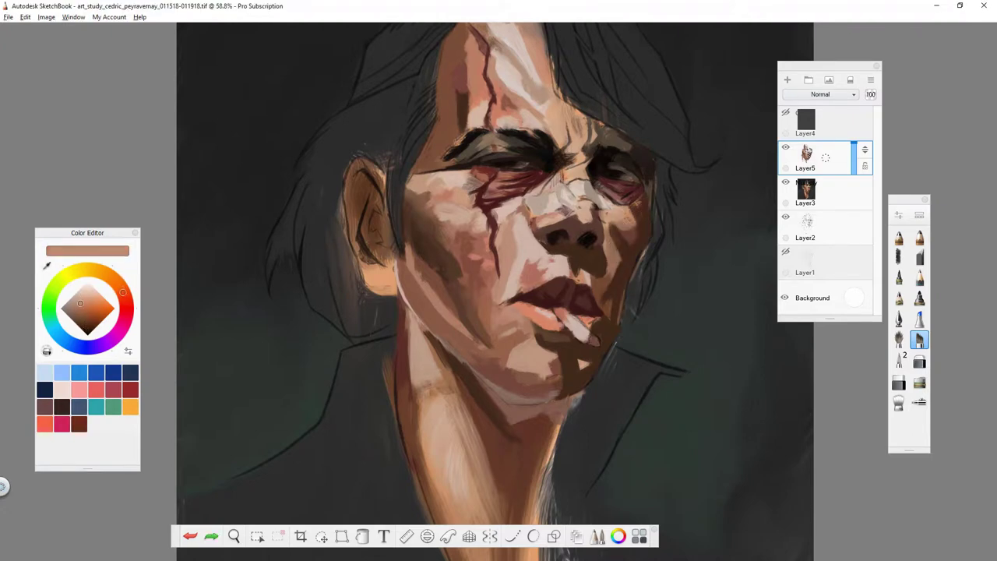
Paint light strokes into the hair and darken one hair strand, sampling pink-brown and tan tones.
drag(483, 272, 470, 341)
drag(576, 82, 554, 179)
click(68, 309)
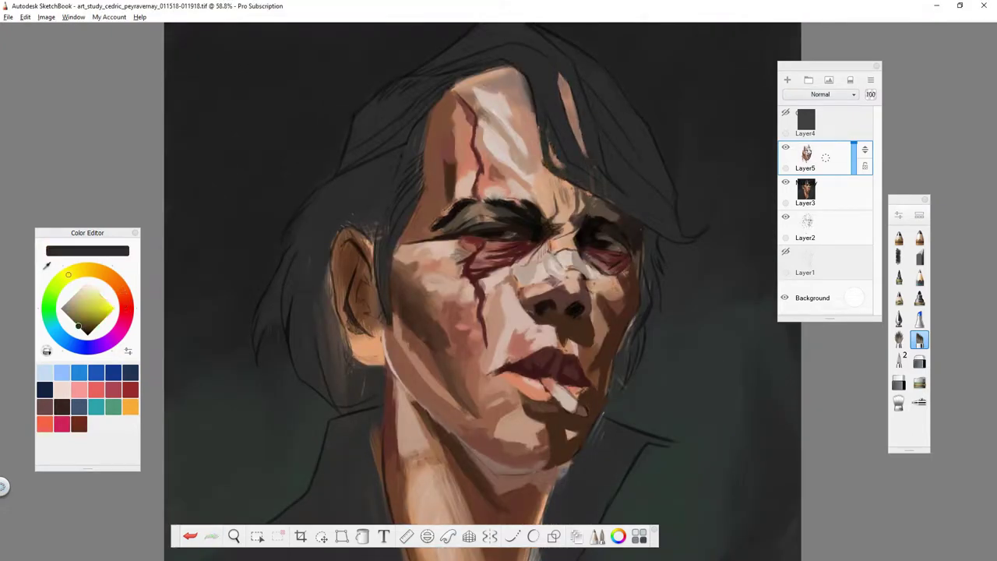
drag(470, 238, 436, 263)
click(78, 304)
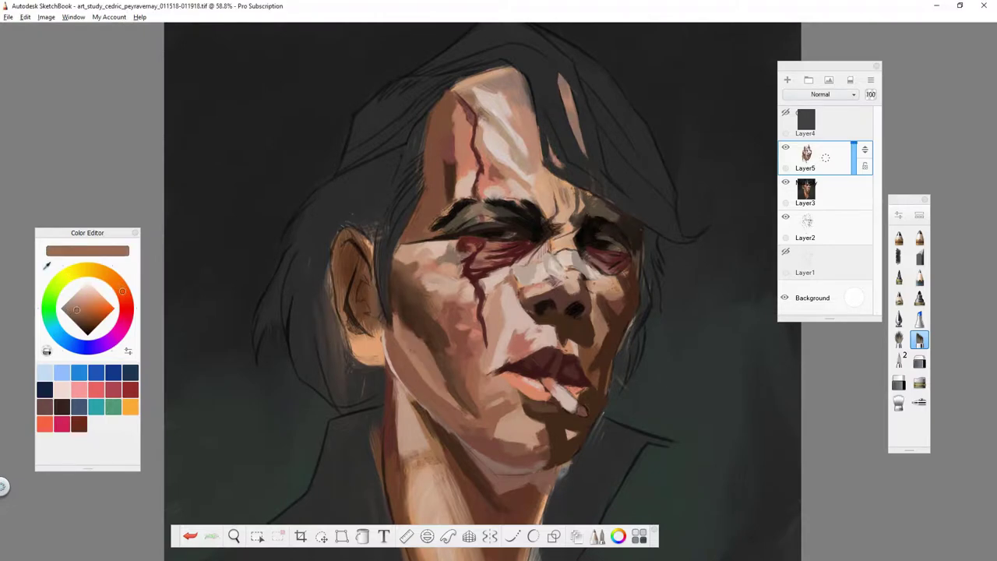
alt+click(423, 360)
alt+click(545, 479)
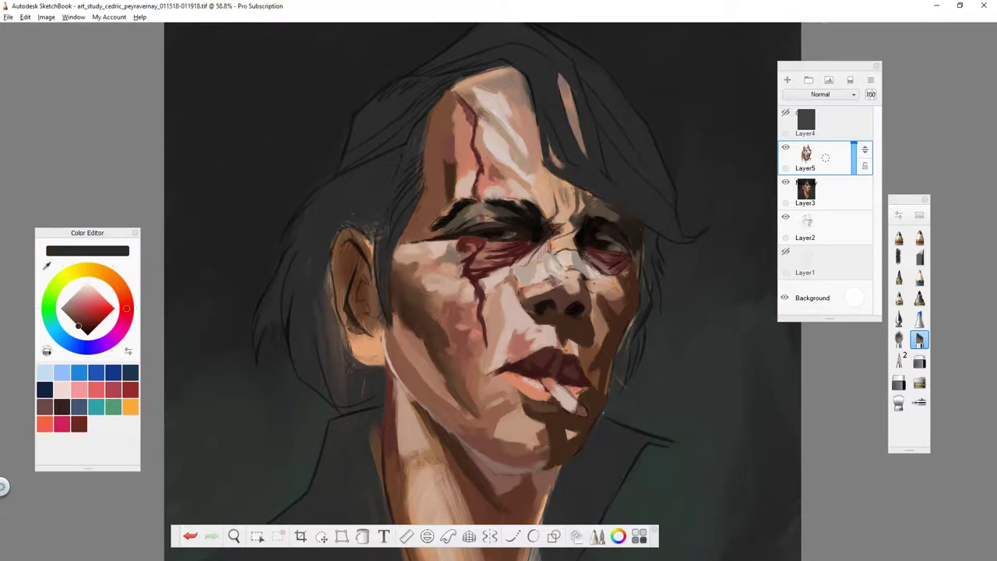
Zoom in on the face and add a light stroke under the left eyebrow.
scroll(580, 124, up, 2)
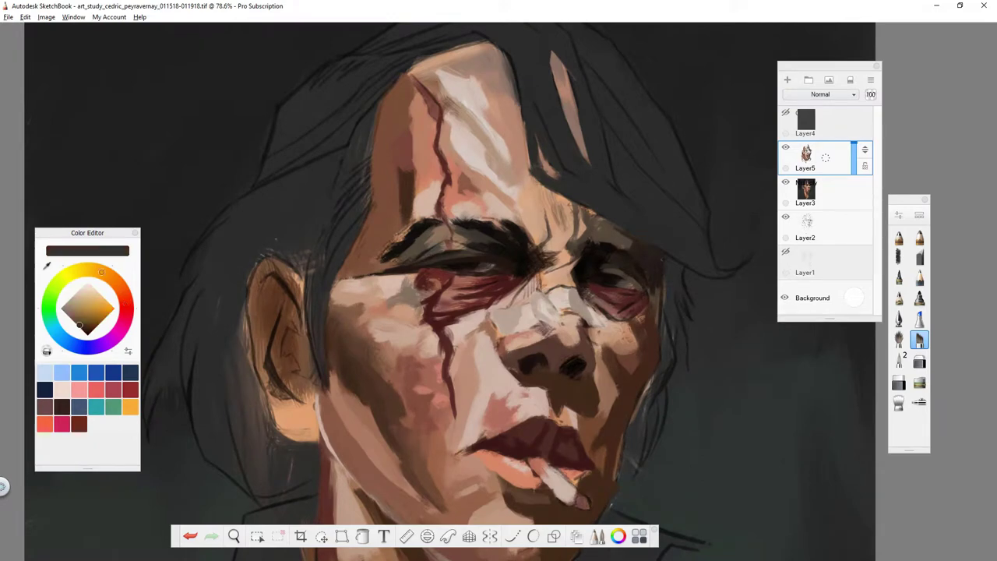
drag(499, 280, 541, 241)
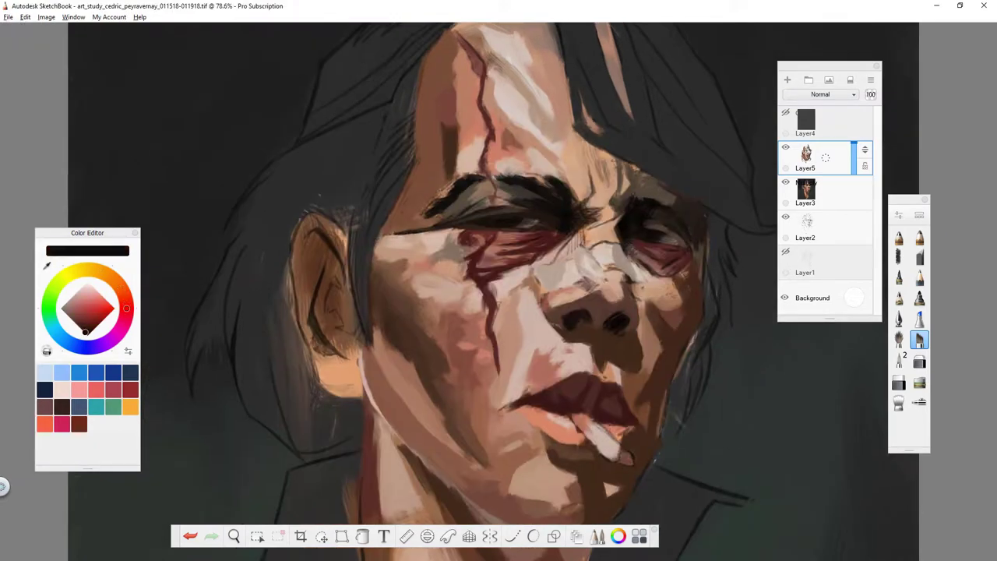
drag(498, 280, 417, 276)
mouse_move(410, 209)
mouse_down()
mouse_move(429, 209)
mouse_move(420, 223)
mouse_up()
ctrl+click(447, 239)
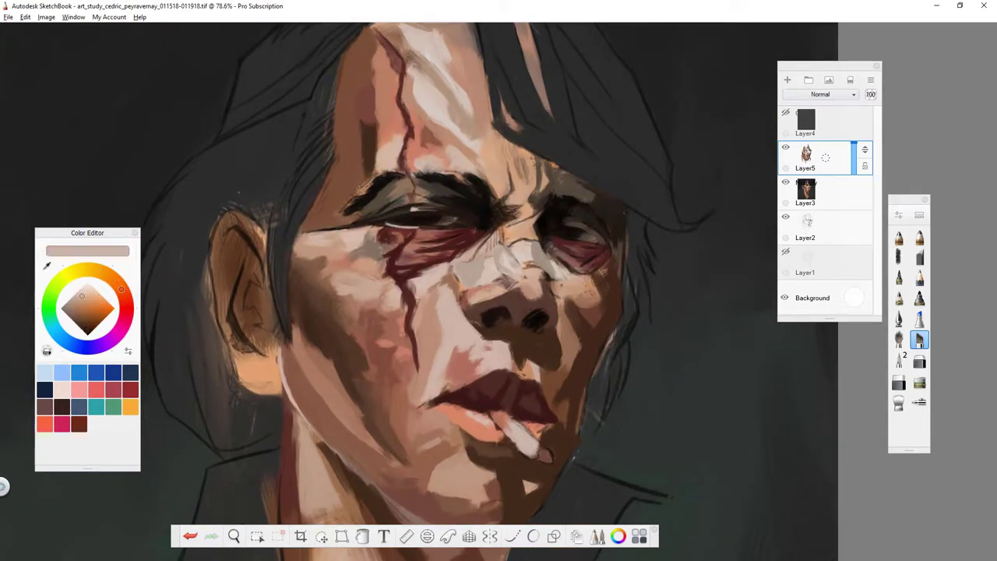
scroll(371, 233, down, 1)
ctrl+click(371, 234)
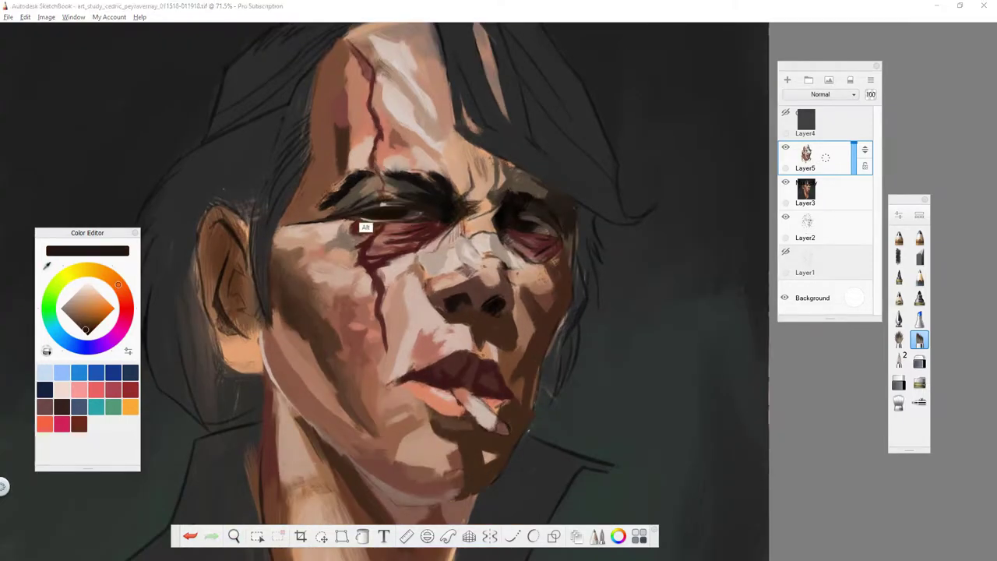
Sample dark browns and the scar's dark red to paint shadows around the eyes.
scroll(423, 249, up, 1)
ctrl+click(350, 222)
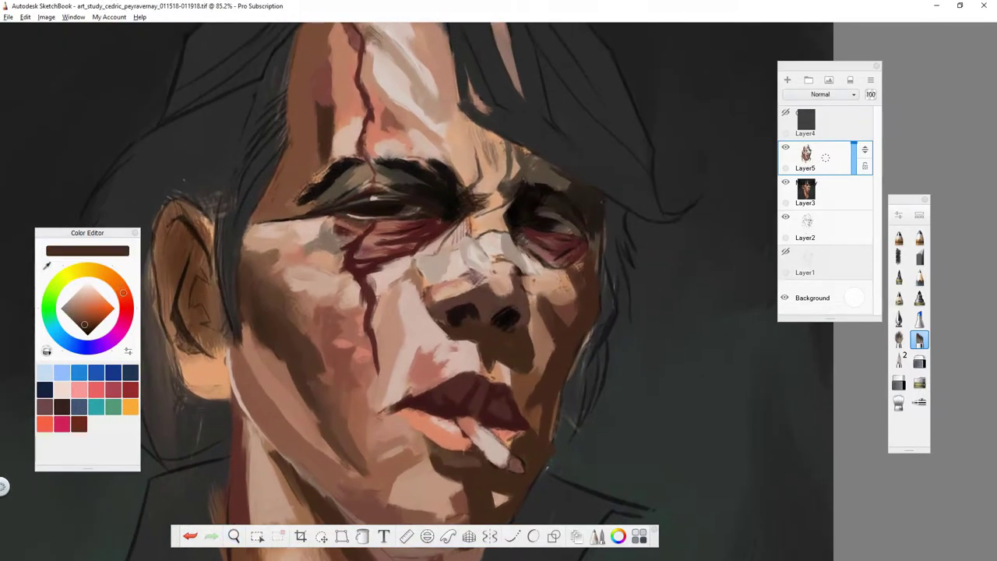
ctrl+click(314, 207)
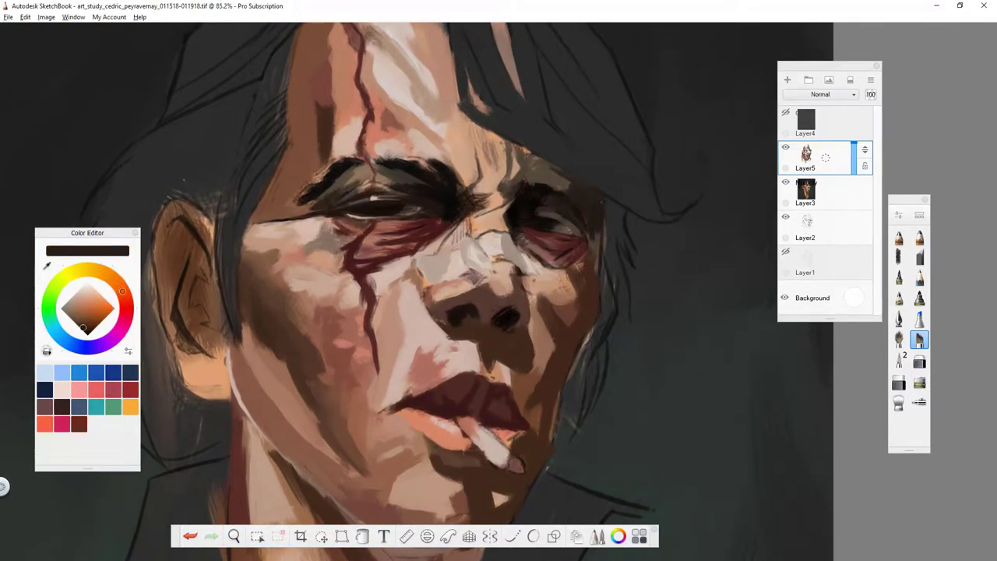
scroll(334, 207, down, 3)
scroll(334, 208, up, 4)
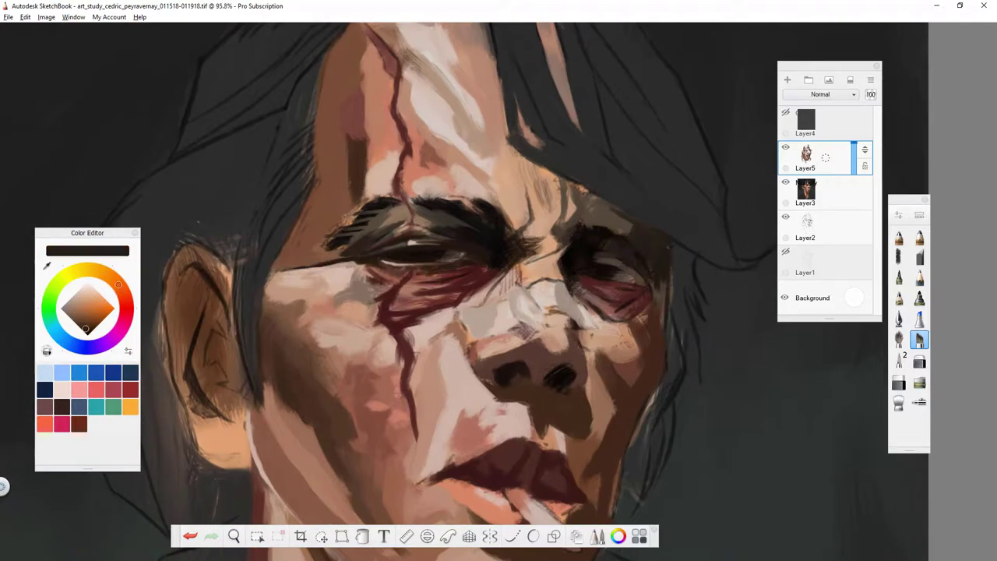
ctrl+click(475, 286)
scroll(475, 286, up, 1)
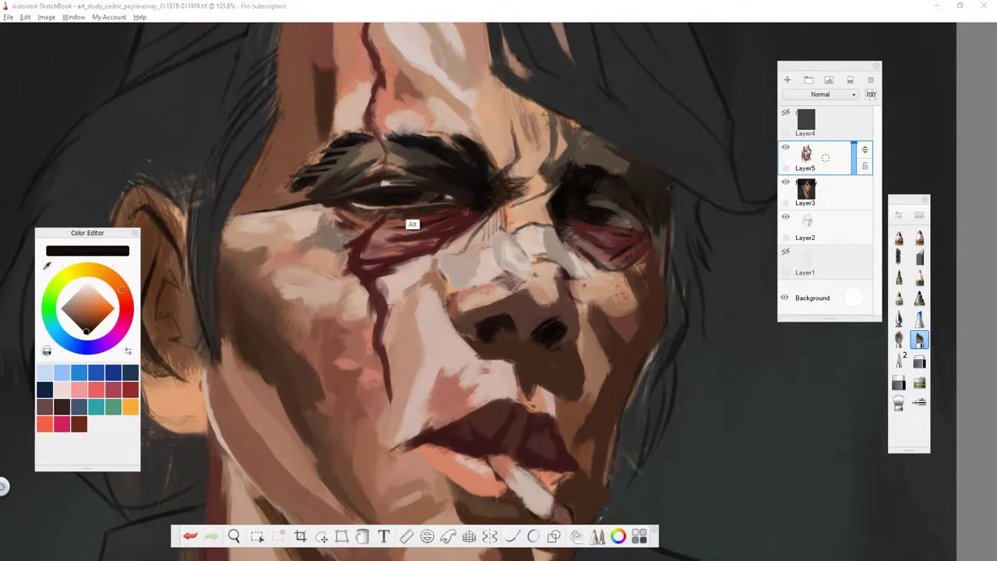
scroll(461, 245, up, 1)
alt+click(385, 240)
scroll(366, 258, down, 3)
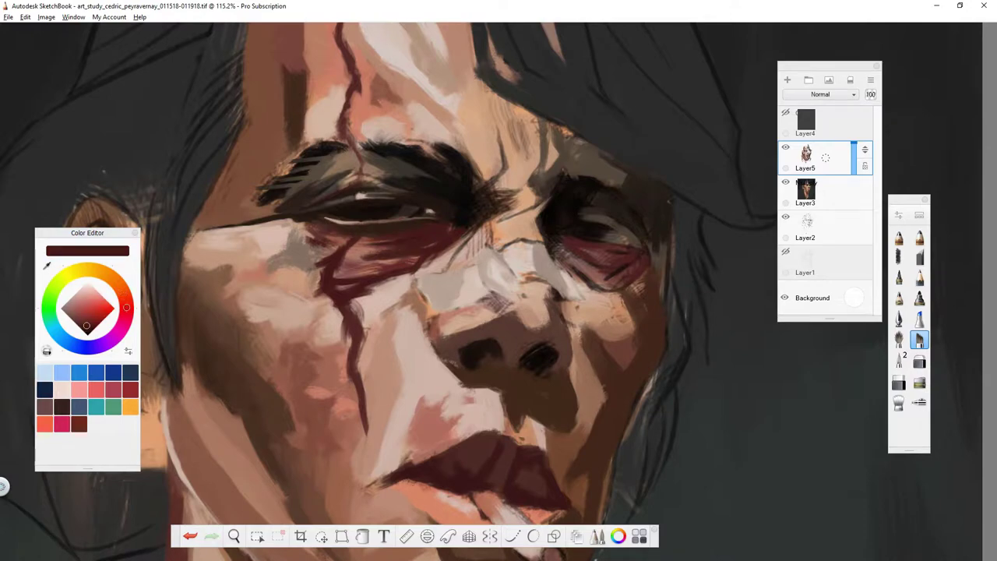
Deepen the eye sockets with black and dark brown, and model the cheek with pinkish browns.
alt+click(423, 307)
scroll(323, 232, up, 2)
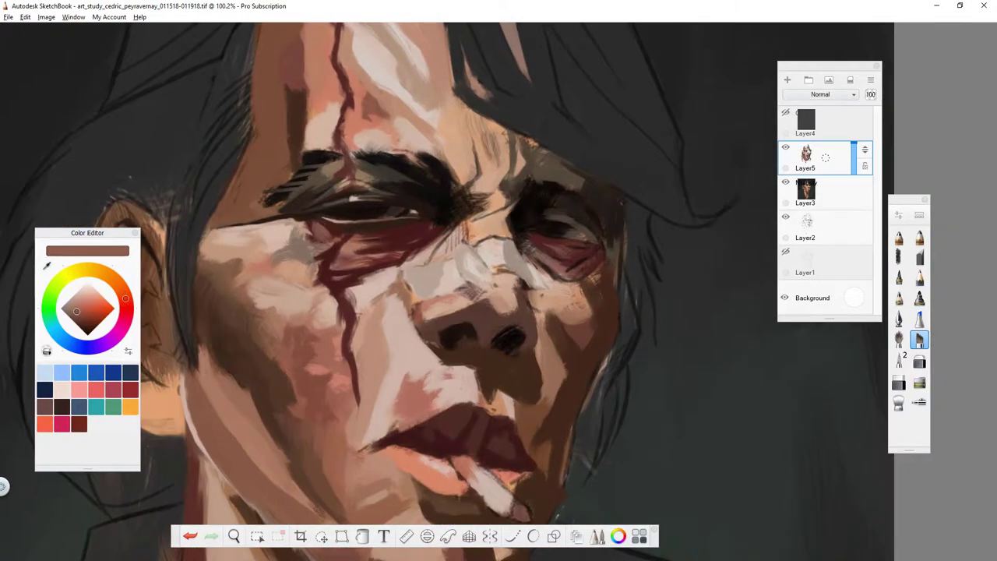
scroll(339, 256, down, 1)
alt+click(420, 218)
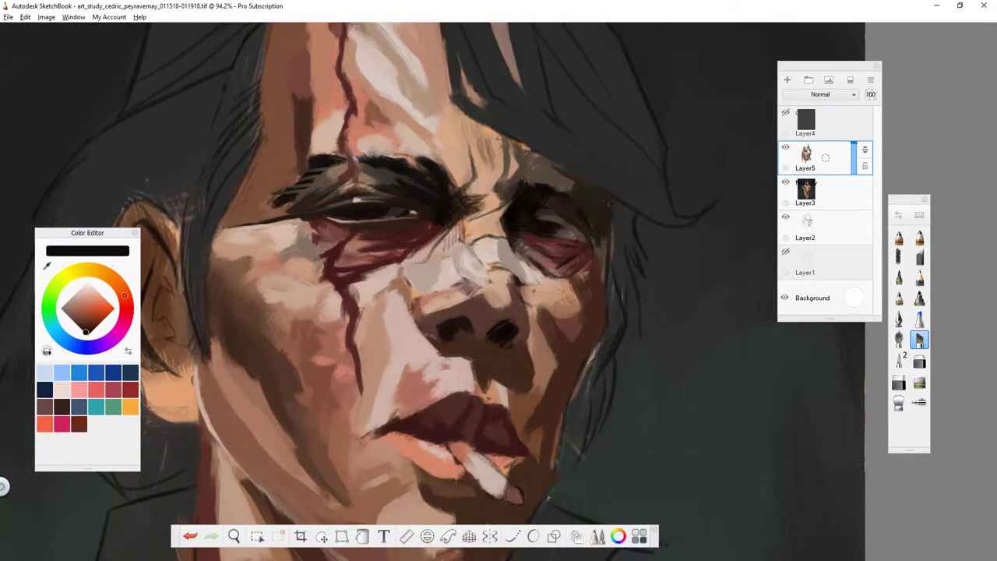
alt+click(311, 214)
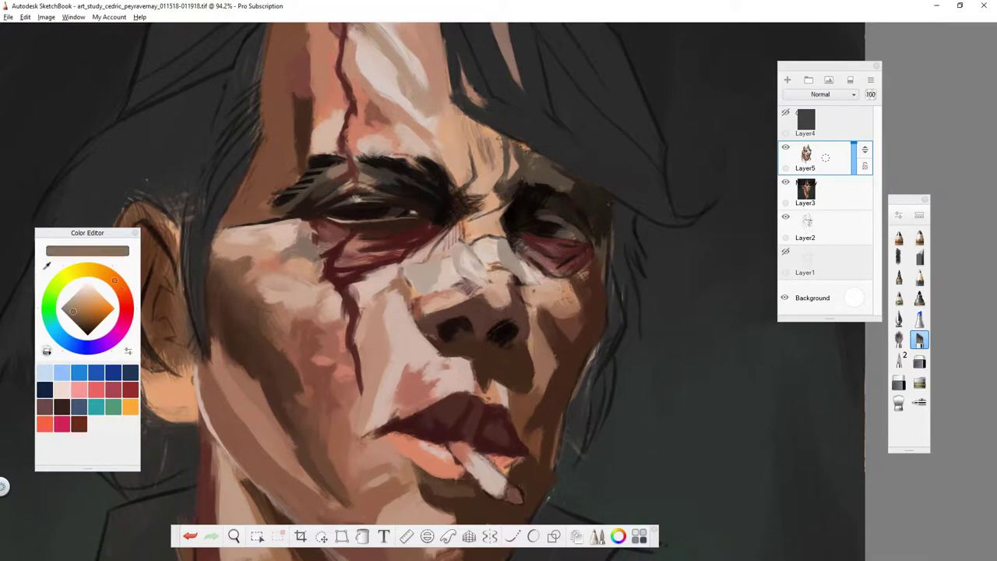
scroll(457, 124, down, 4)
alt+click(458, 125)
alt+click(394, 221)
scroll(394, 221, up, 1)
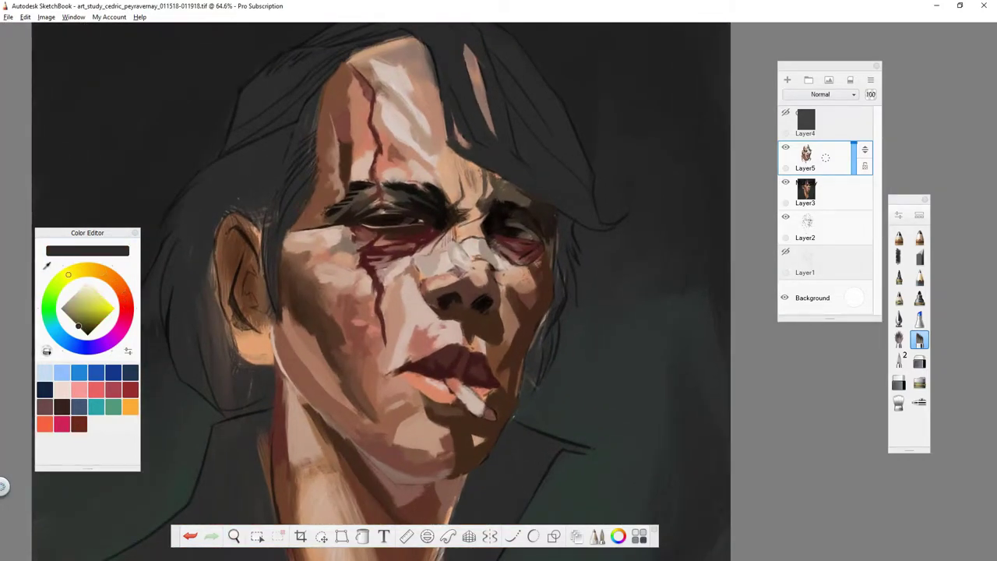
Paint reddish-brown and salmon tones around the forehead, eyes and brow, undoing one stroke.
alt+click(304, 204)
alt+click(338, 104)
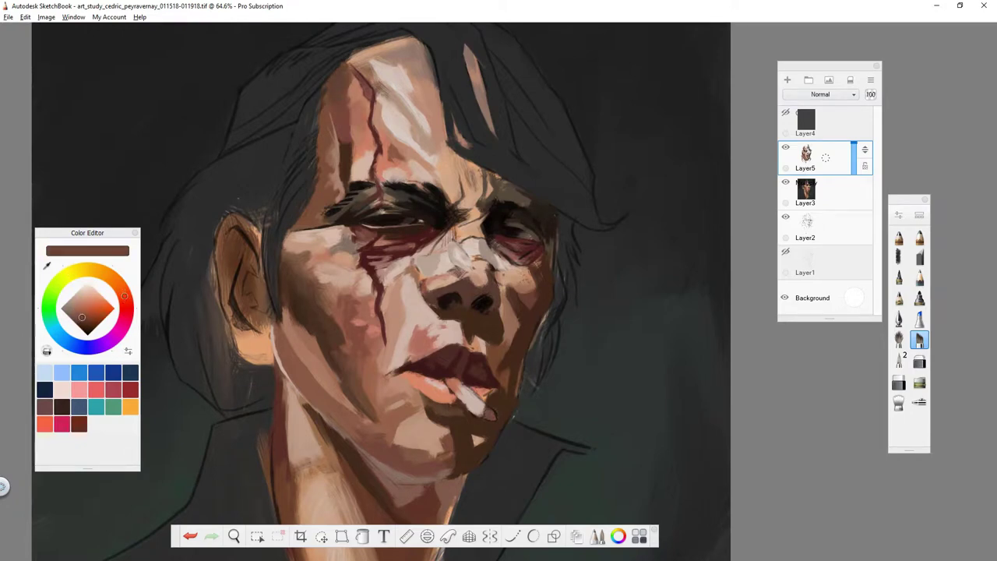
alt+click(320, 214)
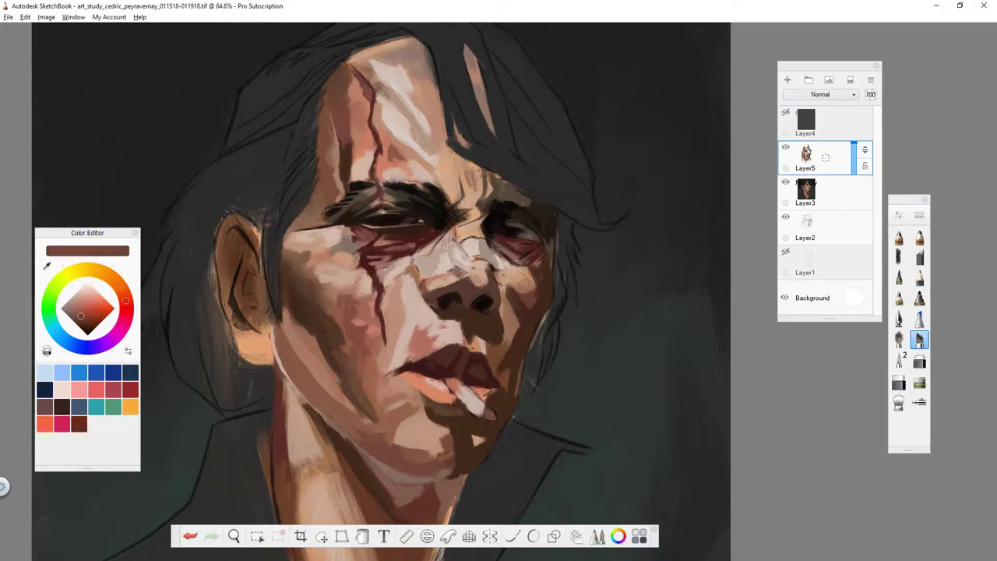
alt+click(363, 178)
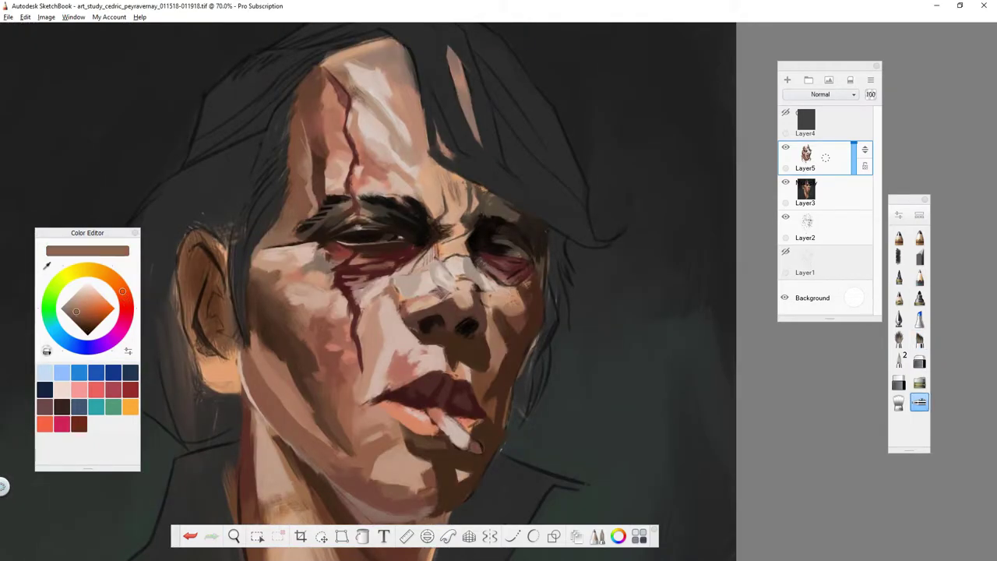
alt+click(334, 384)
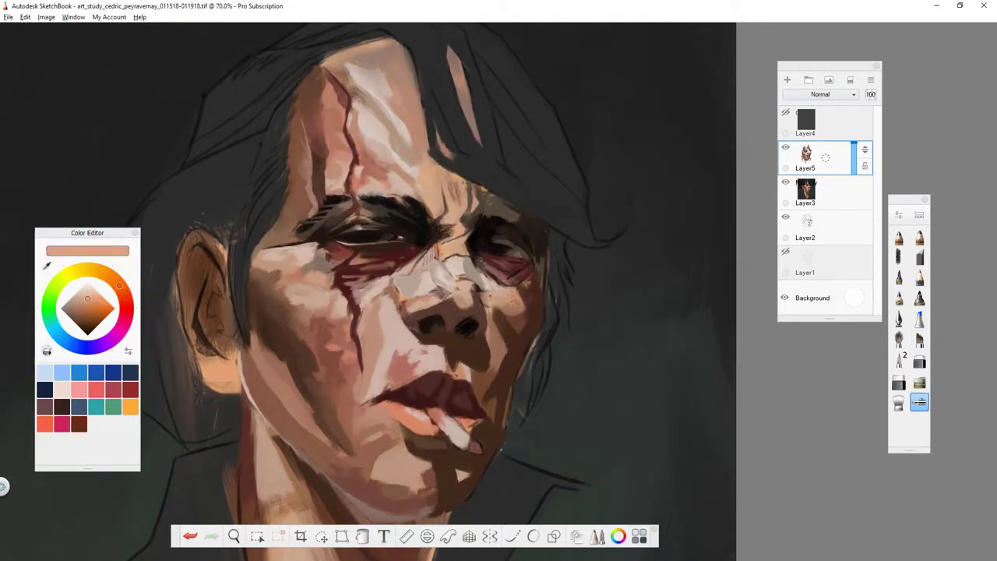
key(ctrl+z)
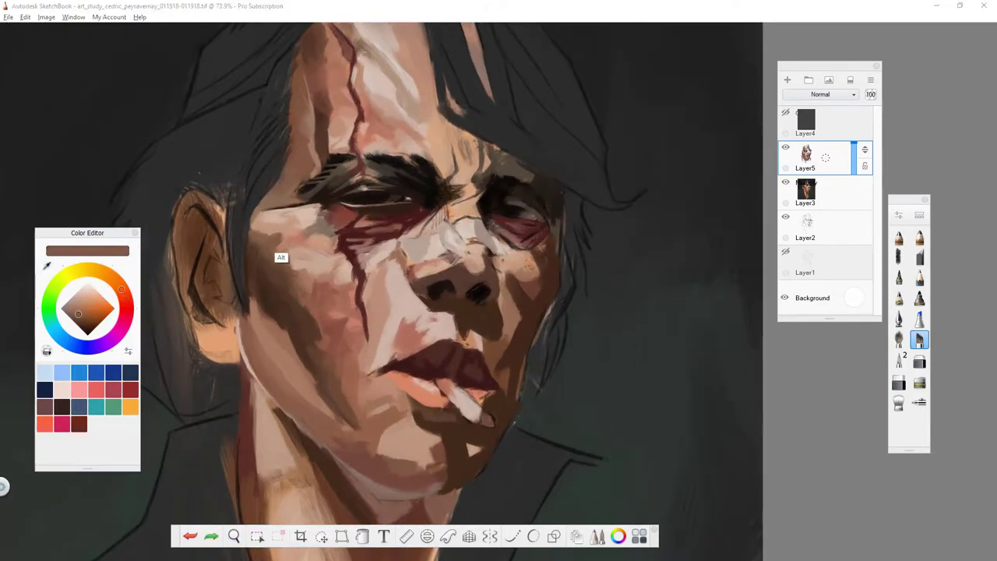
Block in tan and darker brown skin tones across the nose and cheeks.
alt+click(291, 274)
alt+click(291, 274)
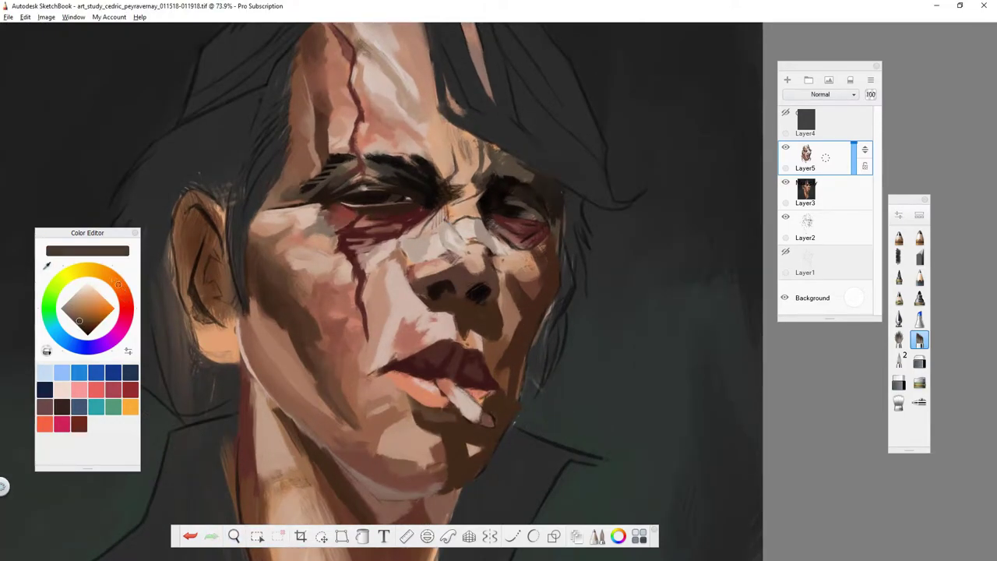
scroll(312, 164, up, 1)
alt+click(324, 273)
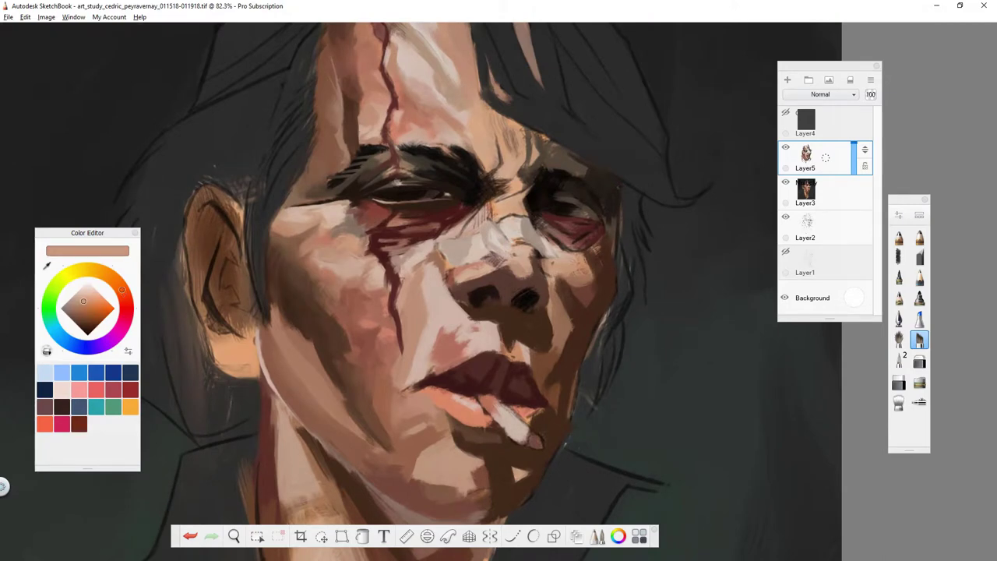
alt+click(305, 271)
alt+click(393, 195)
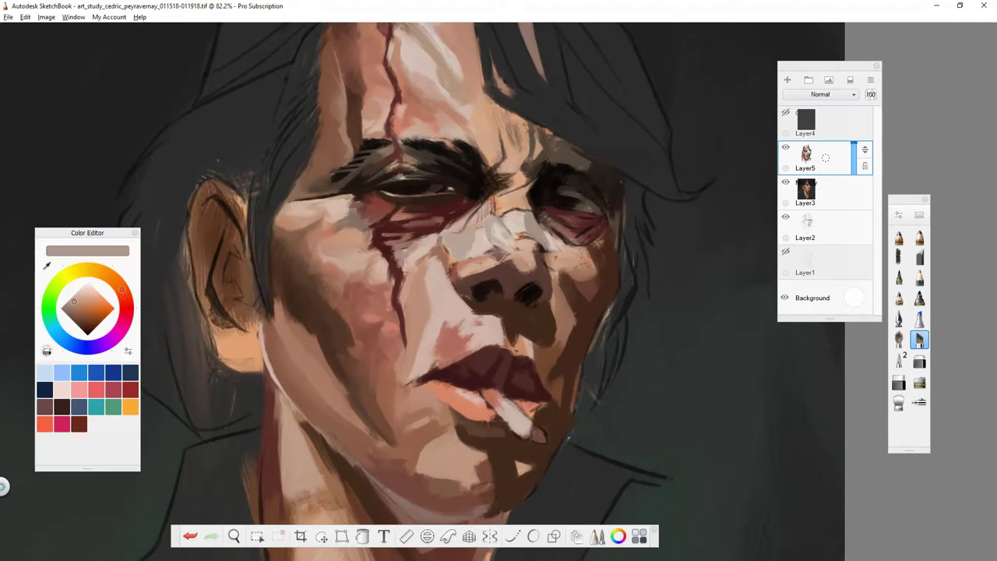
Darken the eye and eyebrow with black and dark grey-brown strokes.
scroll(572, 387, up, 2)
alt+click(385, 160)
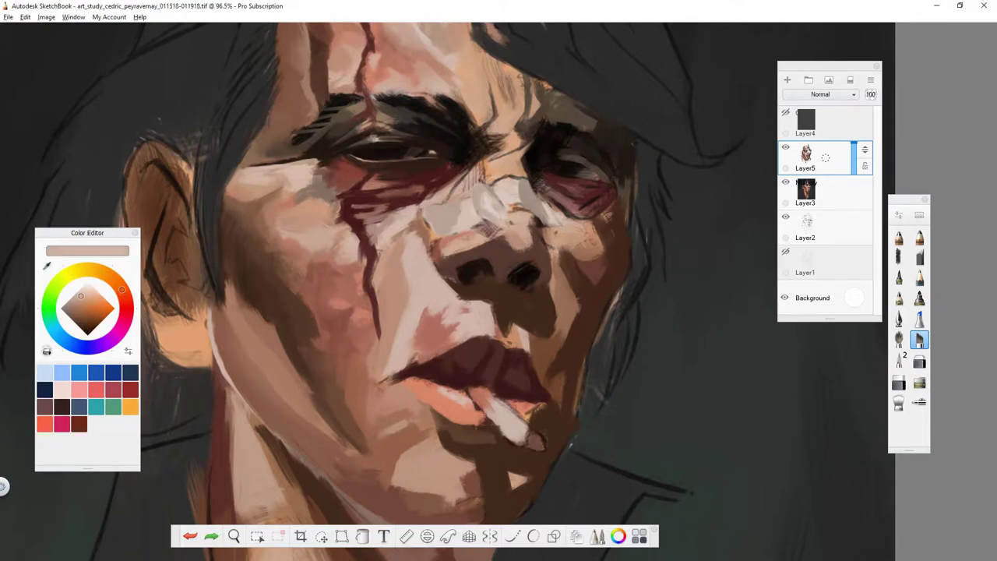
scroll(467, 234, down, 2)
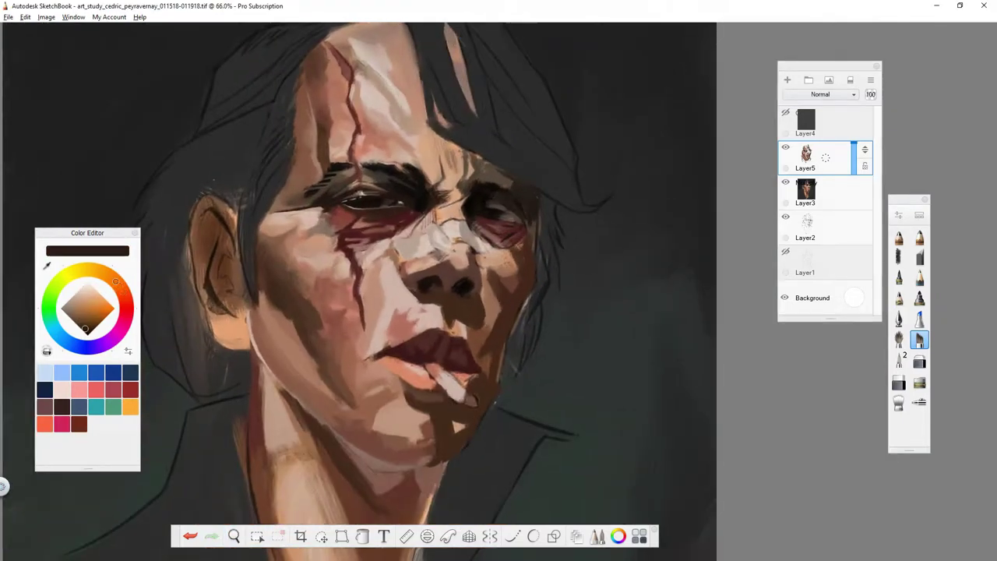
scroll(467, 234, up, 4)
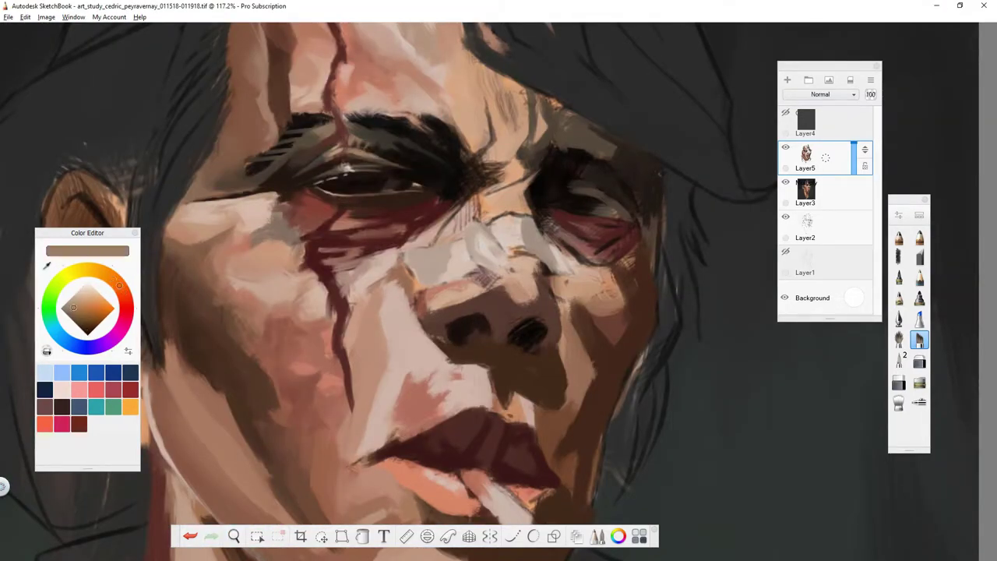
alt+click(367, 138)
scroll(339, 198, down, 2)
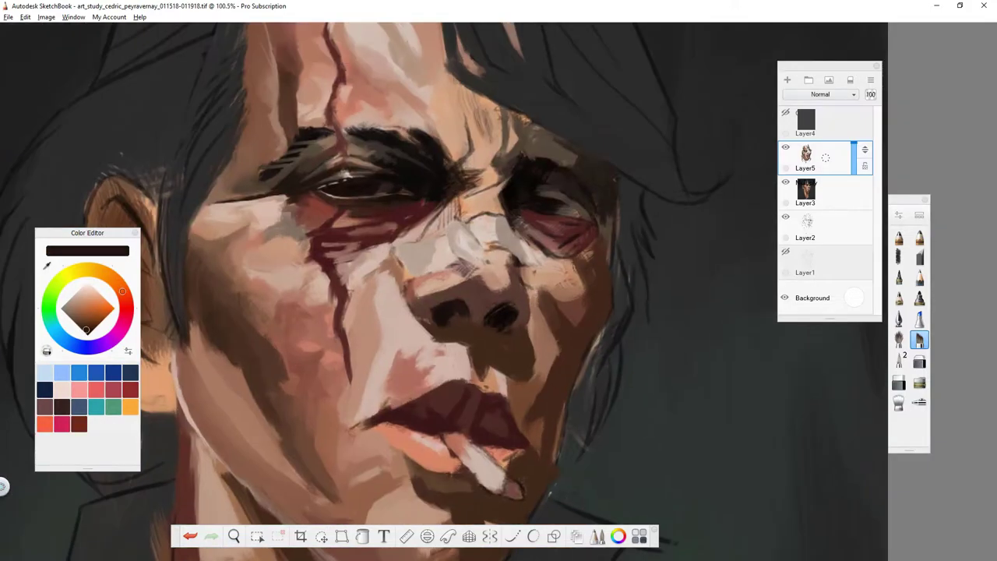
Blend beige, grey-brown and pinkish-beige tones over the cheeks and eyes, then zoom out.
drag(444, 211, 409, 230)
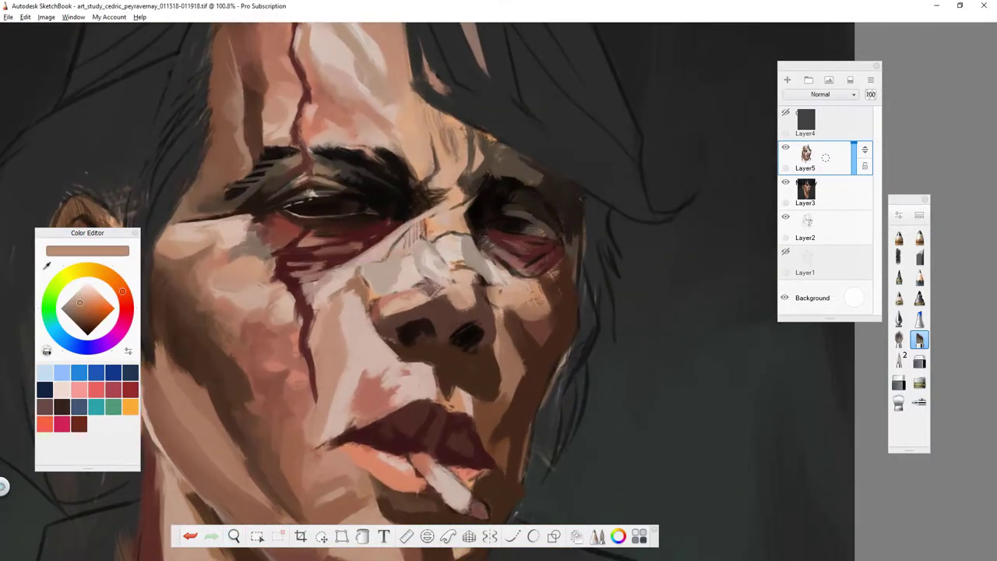
alt+click(409, 229)
alt+click(267, 267)
drag(242, 267, 267, 267)
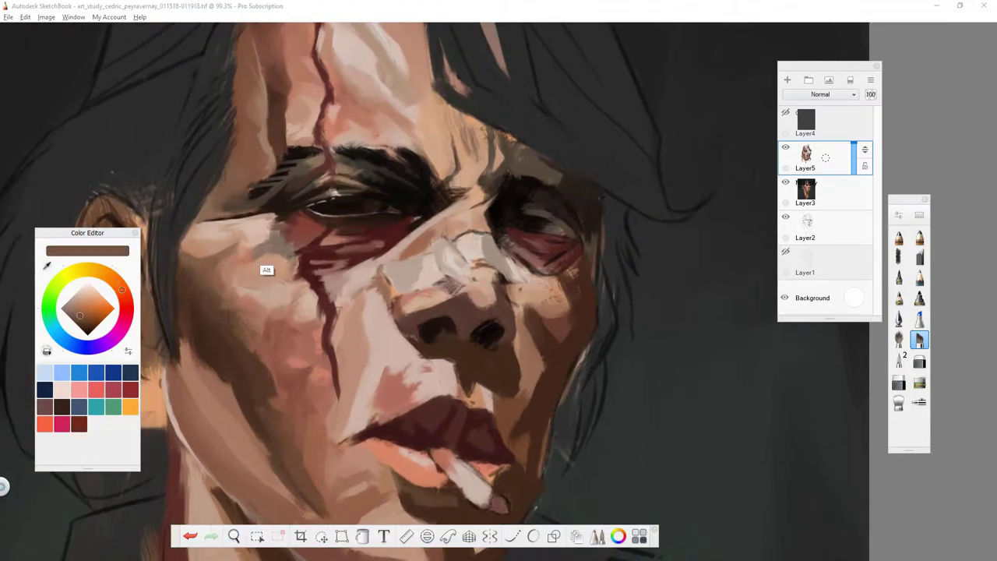
alt+click(435, 129)
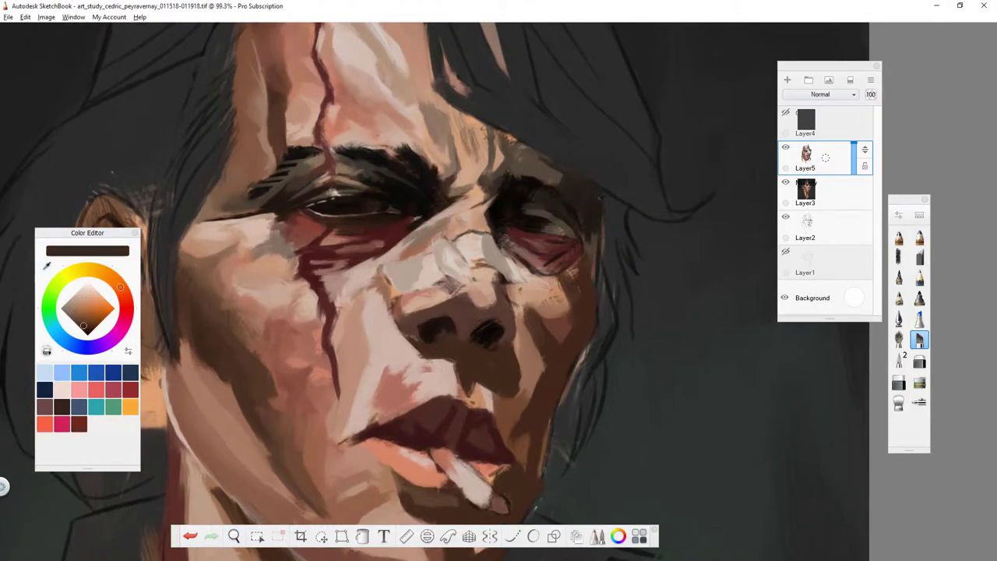
alt+click(440, 168)
scroll(440, 160, down, 4)
Switch brushes and trial cheek, jaw and eye strokes, undoing and redoing to keep them.
click(897, 359)
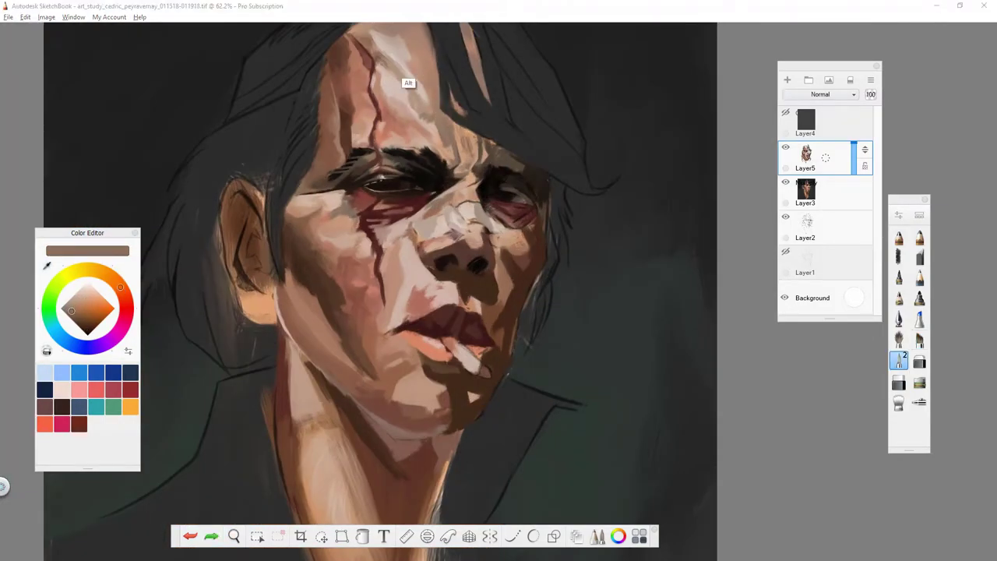
key(ctrl+z)
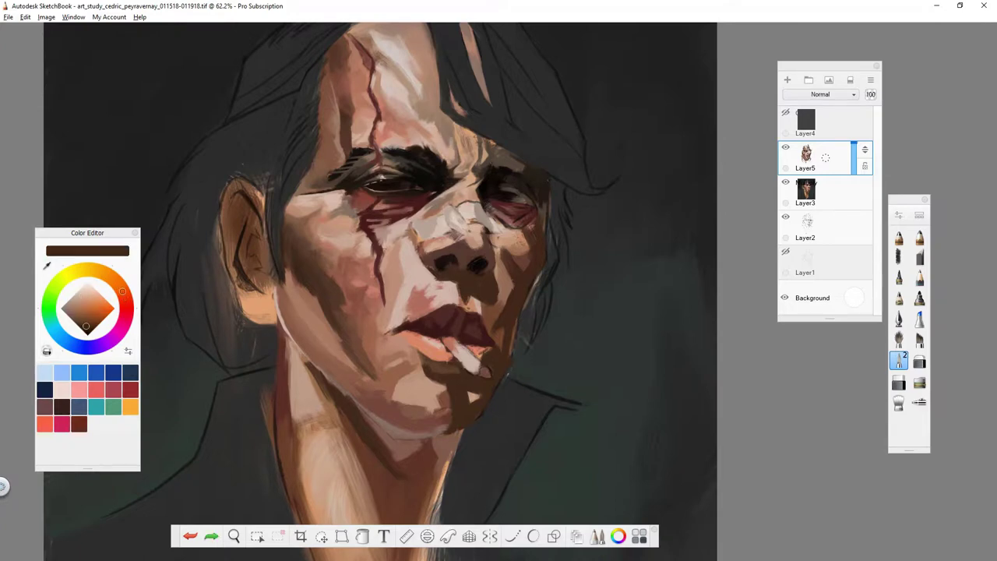
key(ctrl+y)
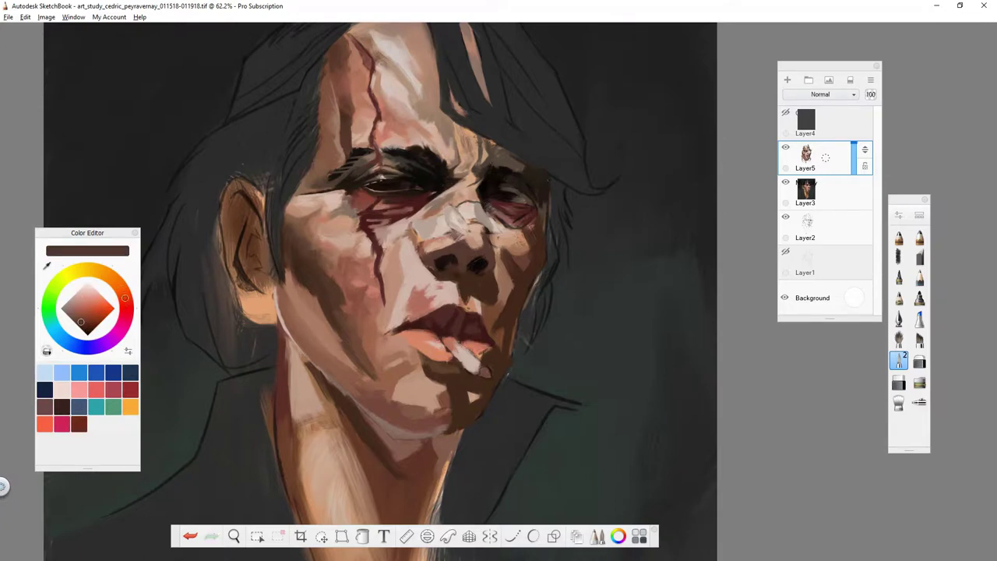
key(ctrl+z)
key(ctrl+z)
key(ctrl+z)
scroll(342, 70, up, 1)
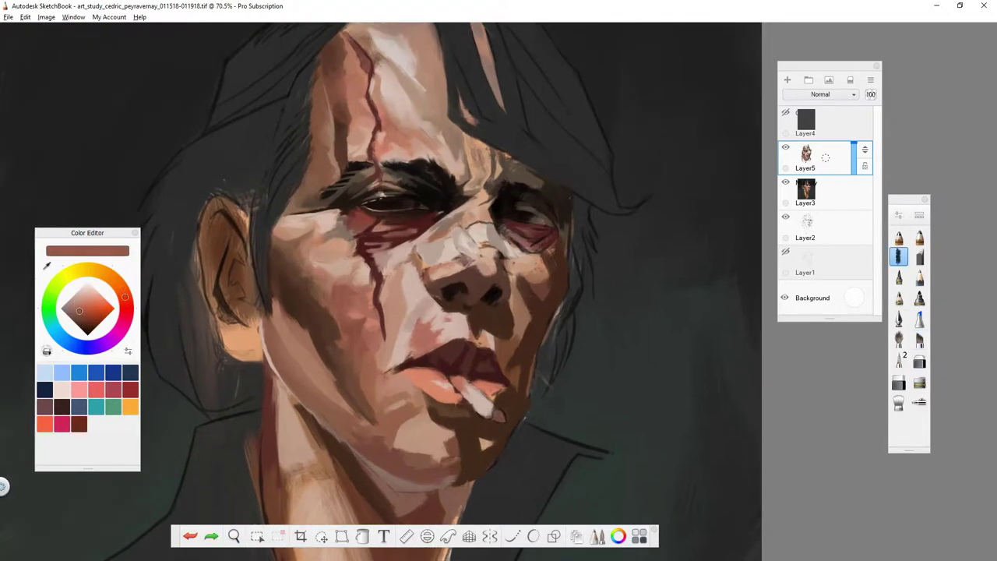
key(ctrl+y)
key(ctrl+y)
key(ctrl+y)
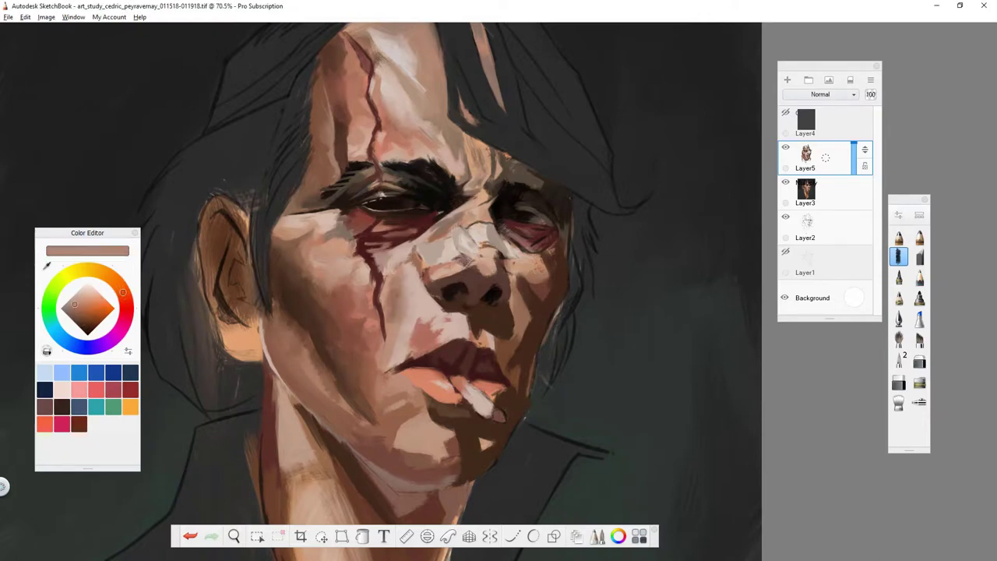
key(ctrl+z)
drag(390, 226, 389, 184)
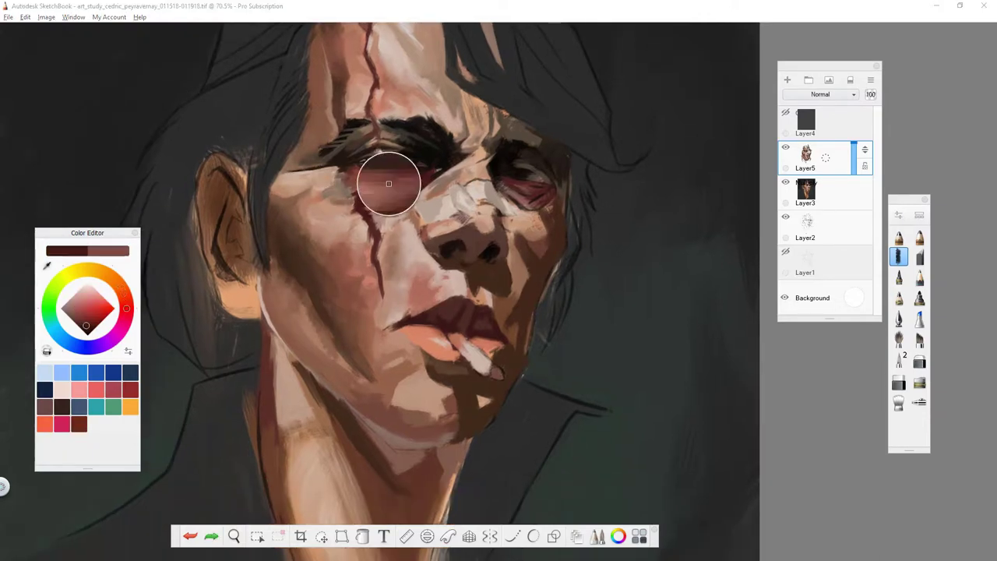
key(ctrl+y)
scroll(315, 194, down, 2)
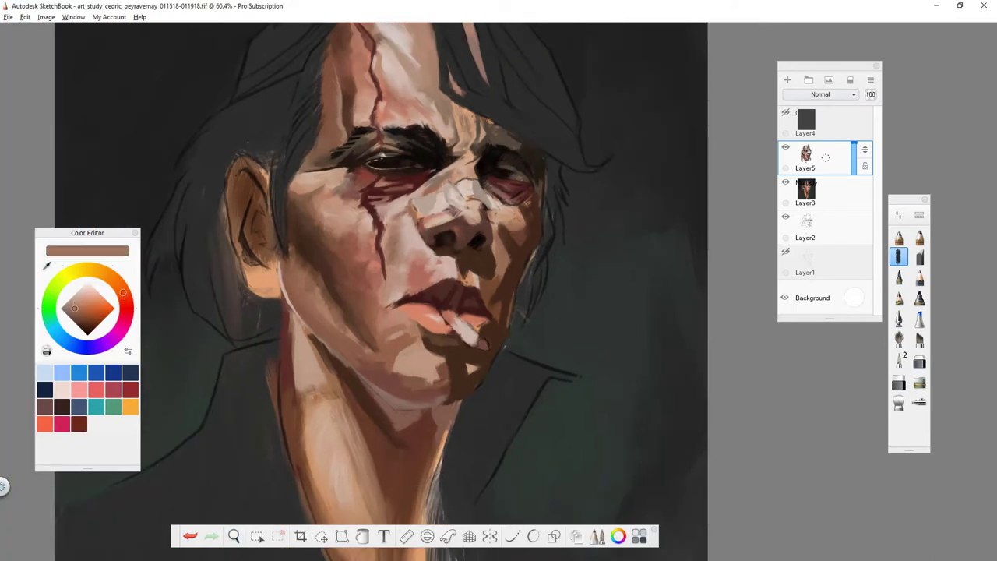
Pick the Speckled brush from Texture Essentials and paint a lighter beige, undoing the last stroke.
click(919, 340)
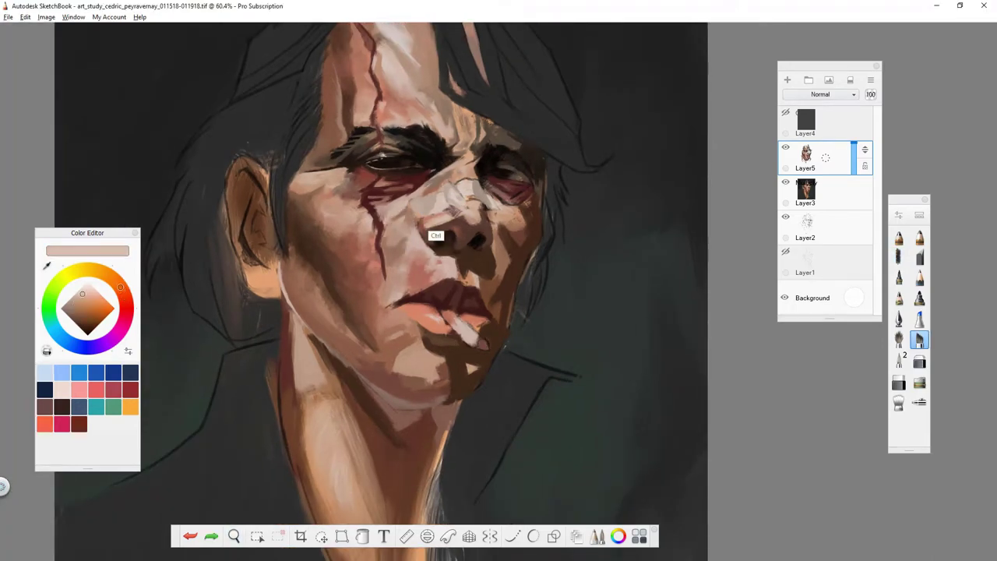
alt+click(354, 286)
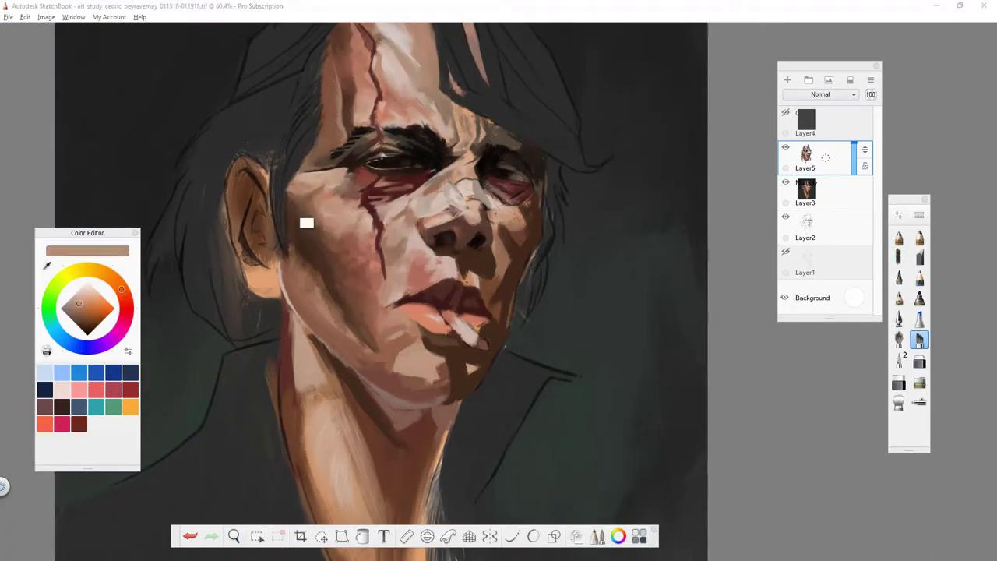
scroll(350, 273, up, 1)
key(ctrl+z)
Choose the Synthetic Flat Bristle Brush from the Brush Library.
click(897, 215)
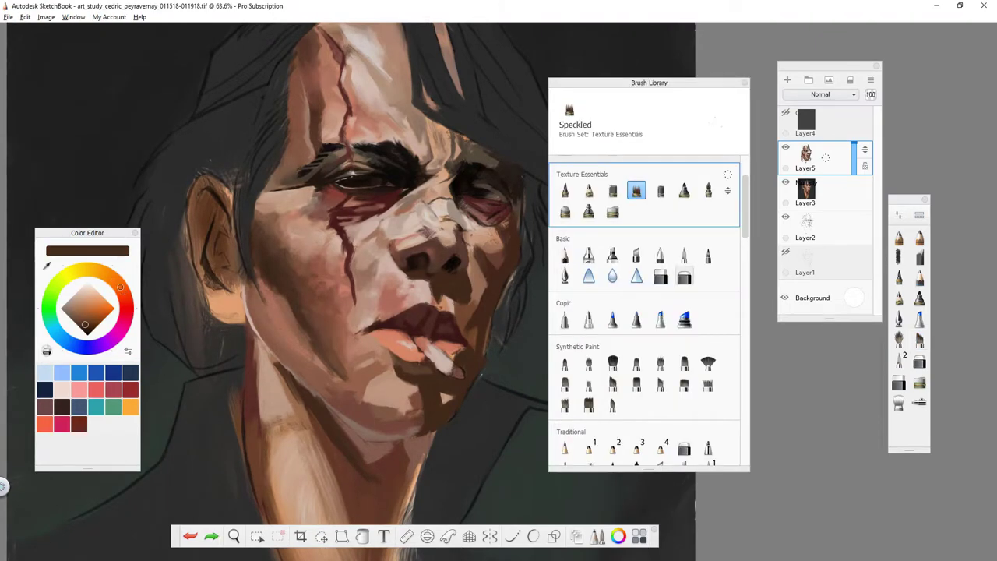
click(707, 268)
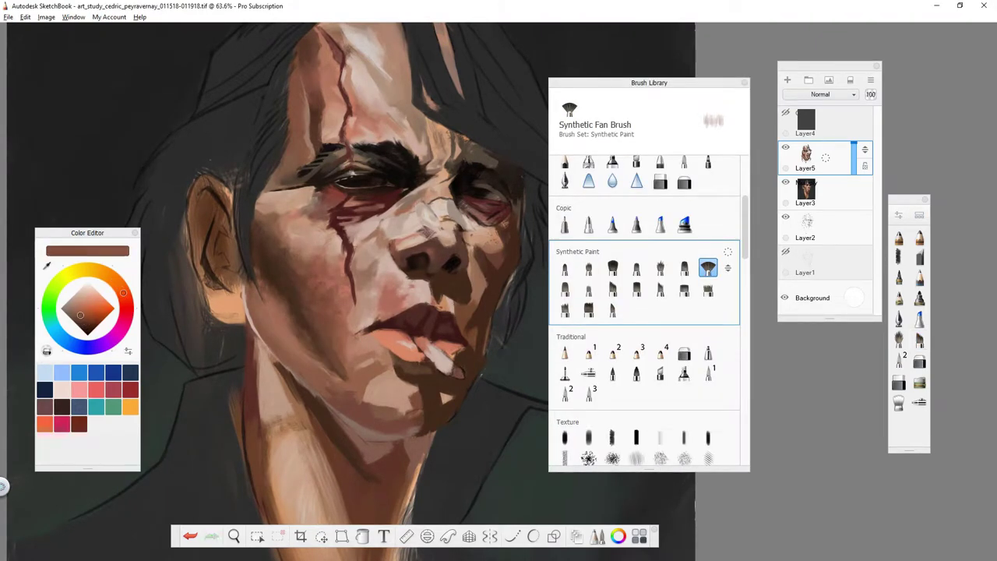
click(86, 325)
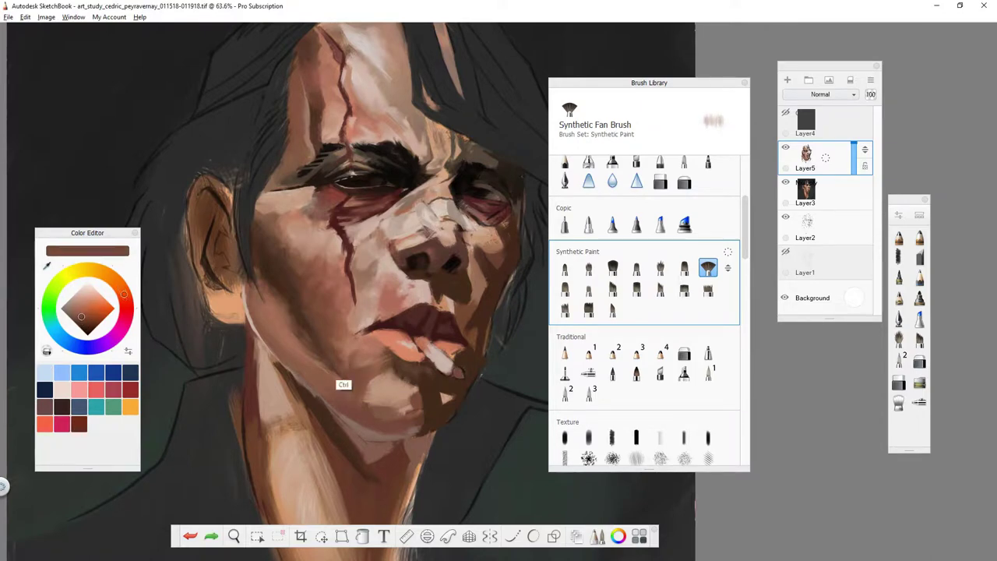
scroll(276, 323, down, 1)
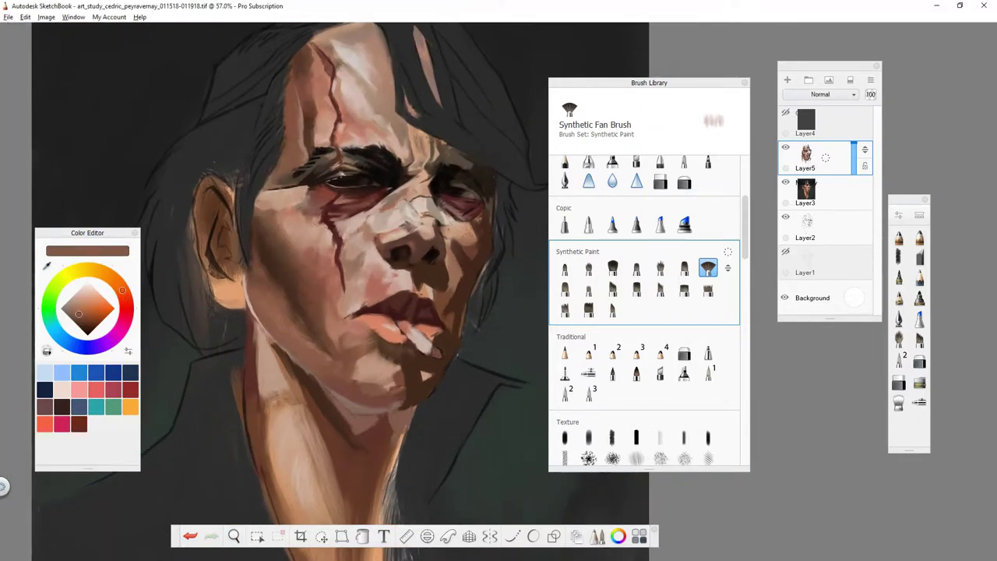
click(707, 290)
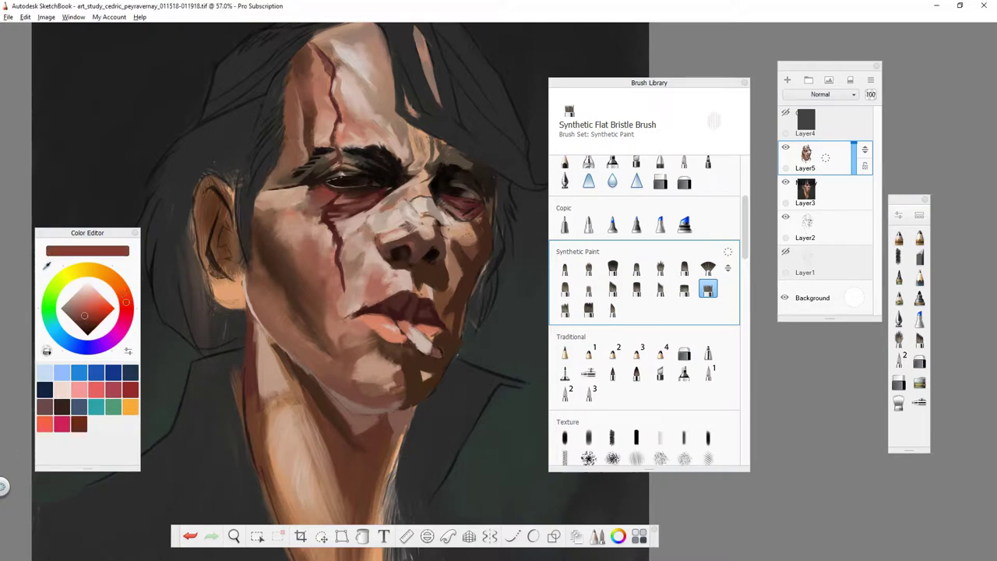
Paint reddish-brown and tan bristle strokes over the cheek, nose and forehead.
alt+click(285, 328)
alt+click(351, 357)
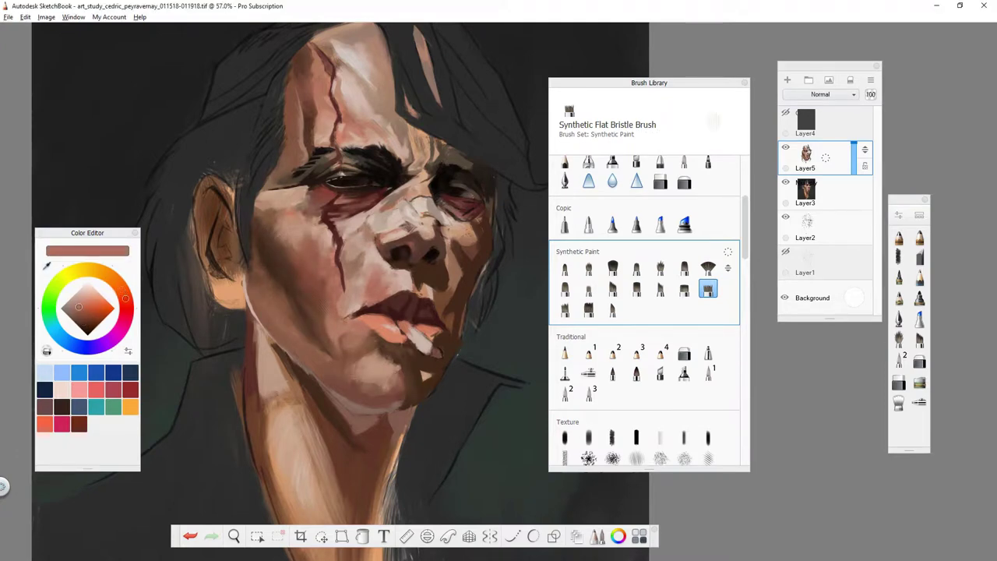
alt+click(278, 312)
mouse_move(286, 210)
mouse_down()
mouse_move(311, 190)
mouse_move(282, 234)
mouse_up()
drag(452, 241, 461, 290)
drag(461, 222, 483, 251)
drag(304, 87, 316, 140)
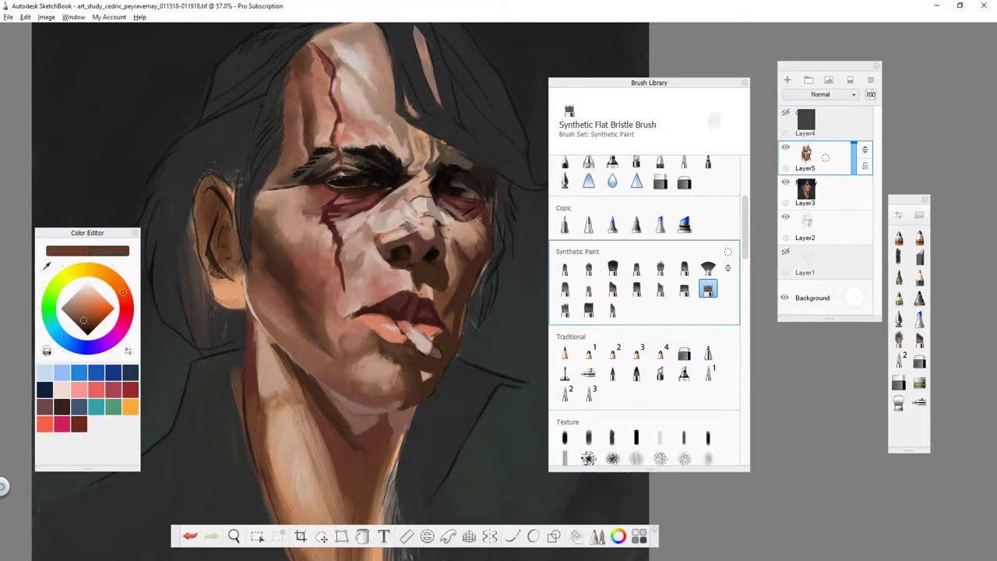
scroll(339, 272, down, 1)
Switch to Synthetic Flat Bristle Brush 3, sample lighter and darker tones, and save the painting.
alt+click(344, 381)
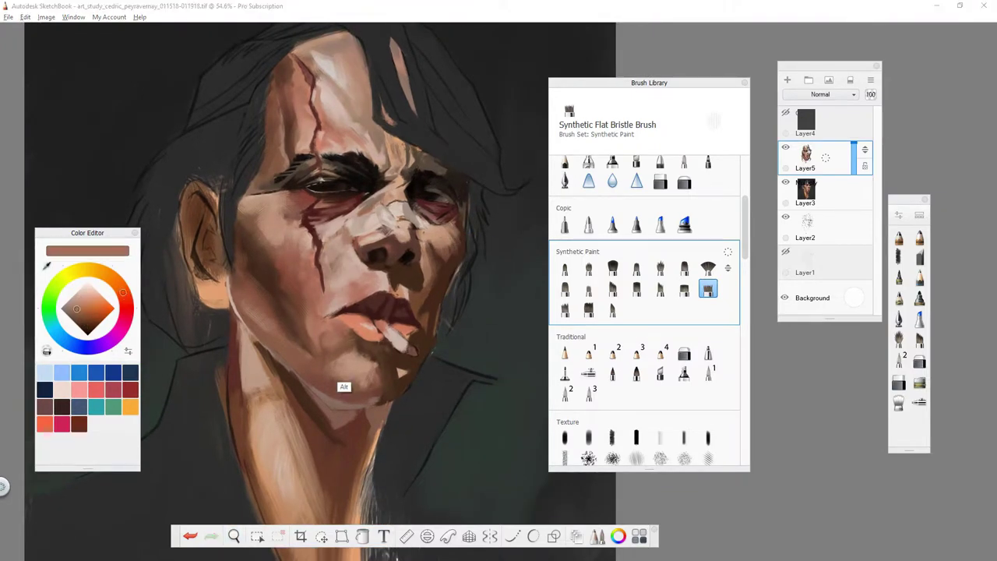
alt+click(335, 343)
scroll(381, 340, up, 3)
click(588, 310)
key(space)
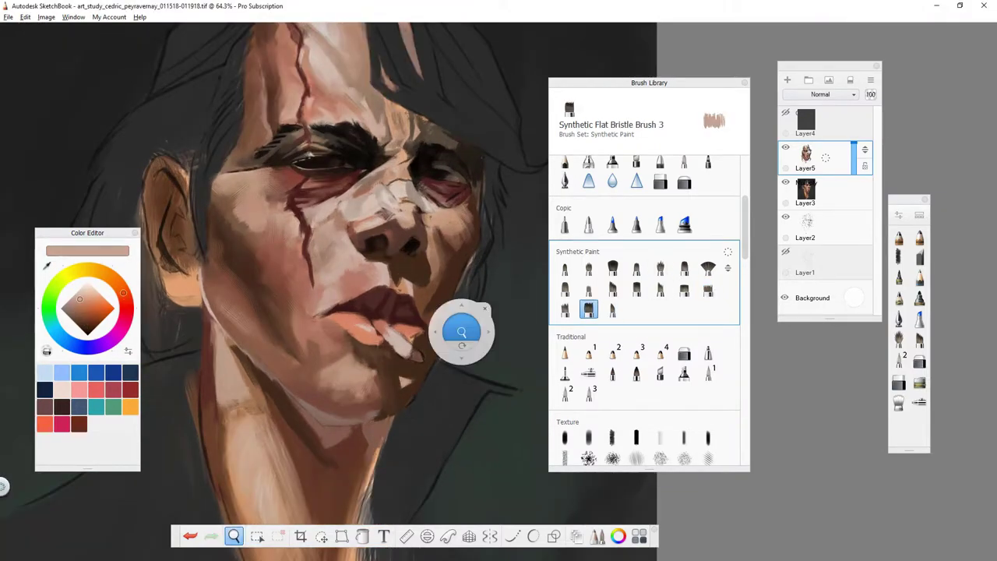
scroll(461, 331, down, 2)
alt+click(436, 343)
scroll(397, 382, down, 2)
key(ctrl+s)
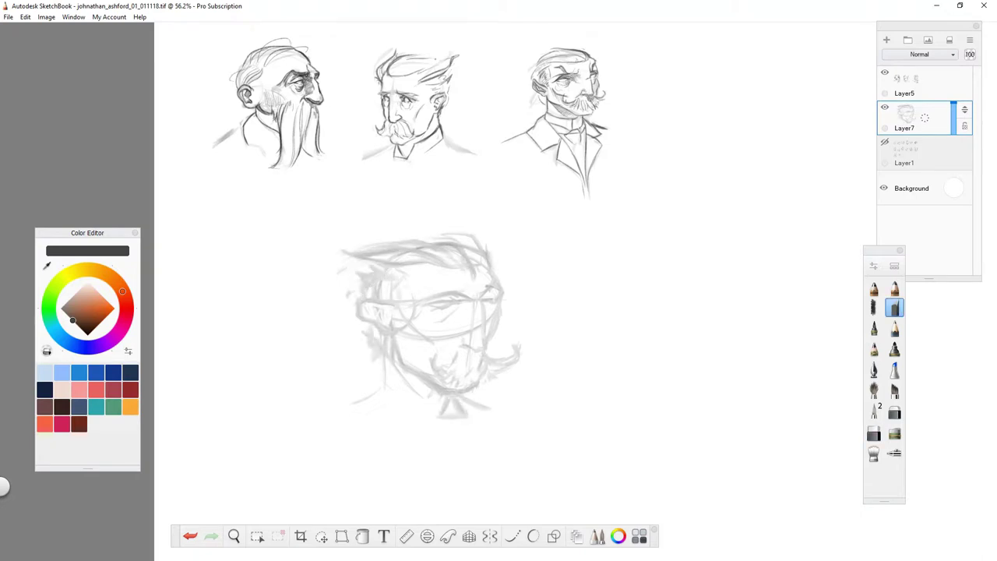
Redo the neck and collar strokes below the old man's rough head.
key(ctrl+y)
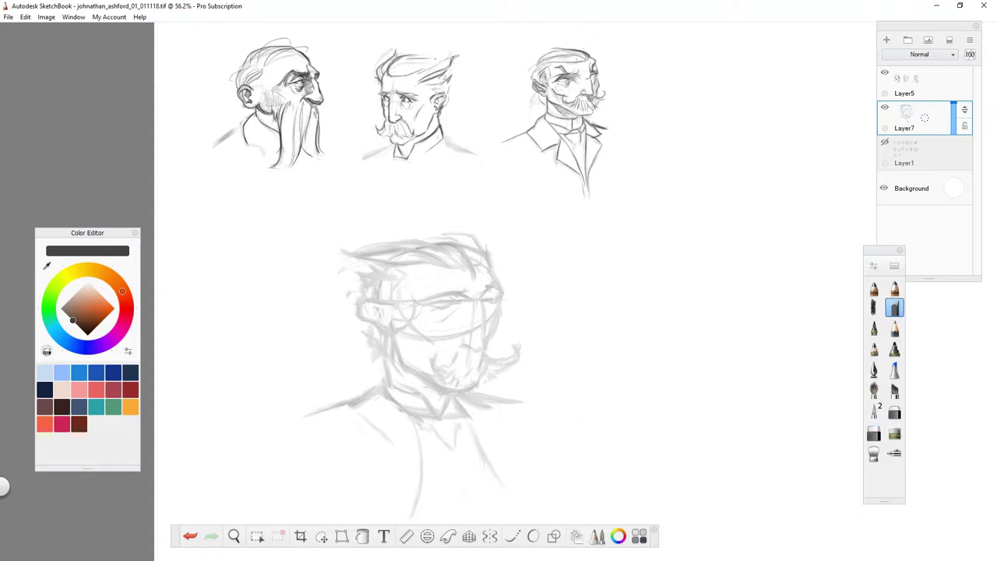
key(space)
Recentre the rough head, set the eraser strength to 27% and fade the rough sketch.
drag(518, 329, 536, 306)
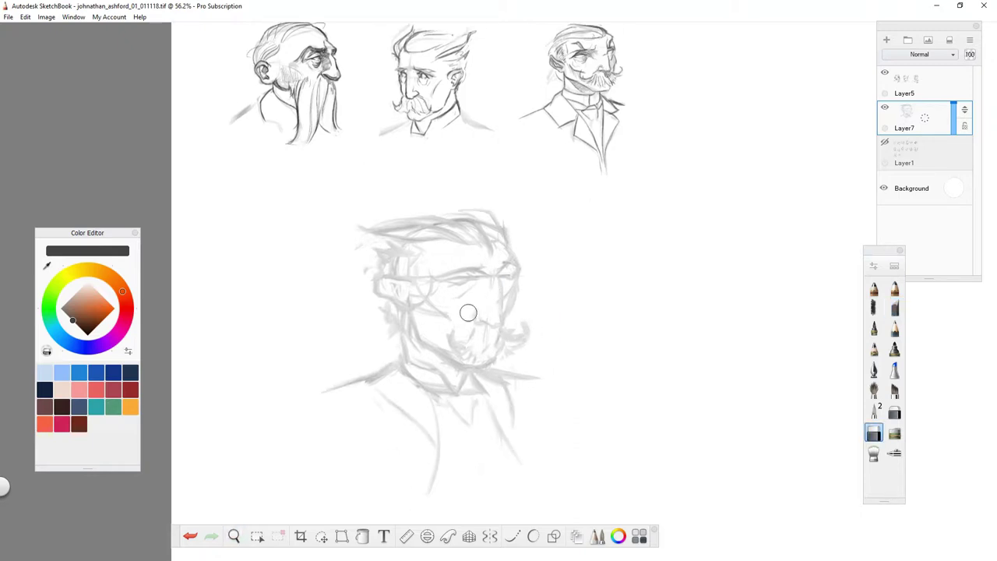
key(e)
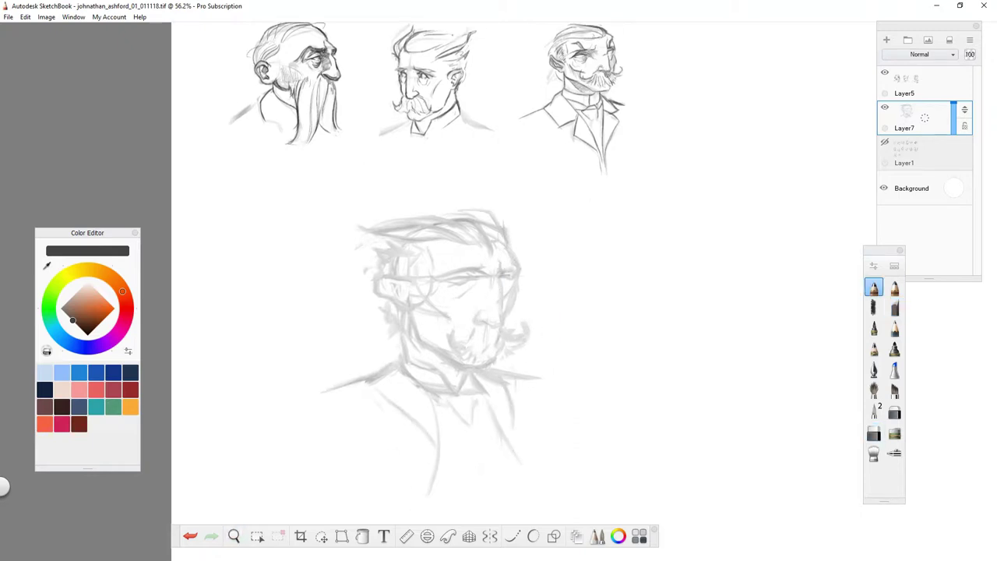
key(space)
drag(540, 340, 563, 361)
key(ctrl+z)
key(ctrl+z)
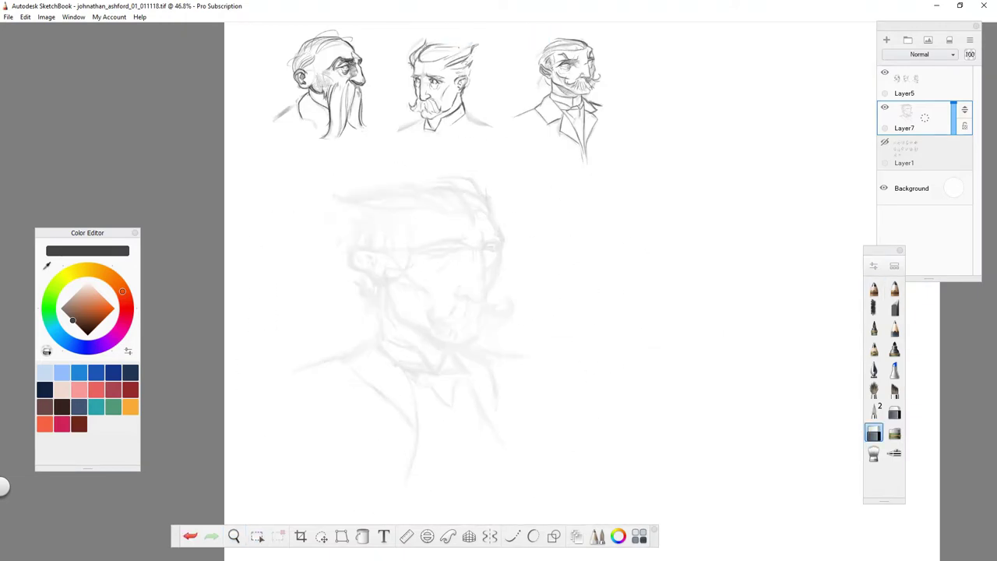
key(e)
scroll(582, 307, up, 2)
Ink the eyelid, the eyebrow and the right brow line toward the temple.
mouse_move(444, 310)
mouse_down()
mouse_move(458, 284)
mouse_move(436, 278)
mouse_up()
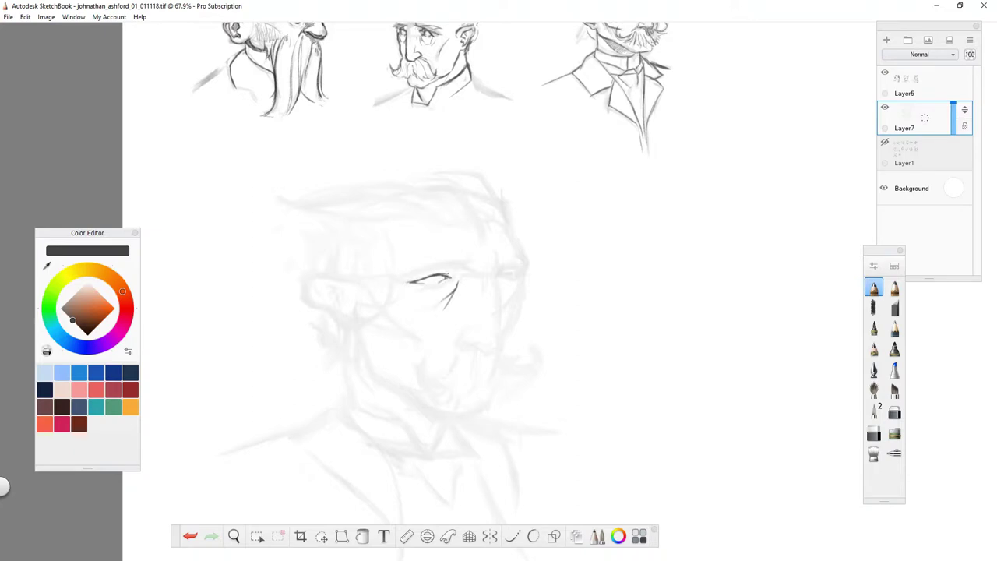
key(e)
mouse_move(431, 277)
mouse_down()
mouse_move(452, 273)
mouse_move(436, 302)
mouse_up()
key(e)
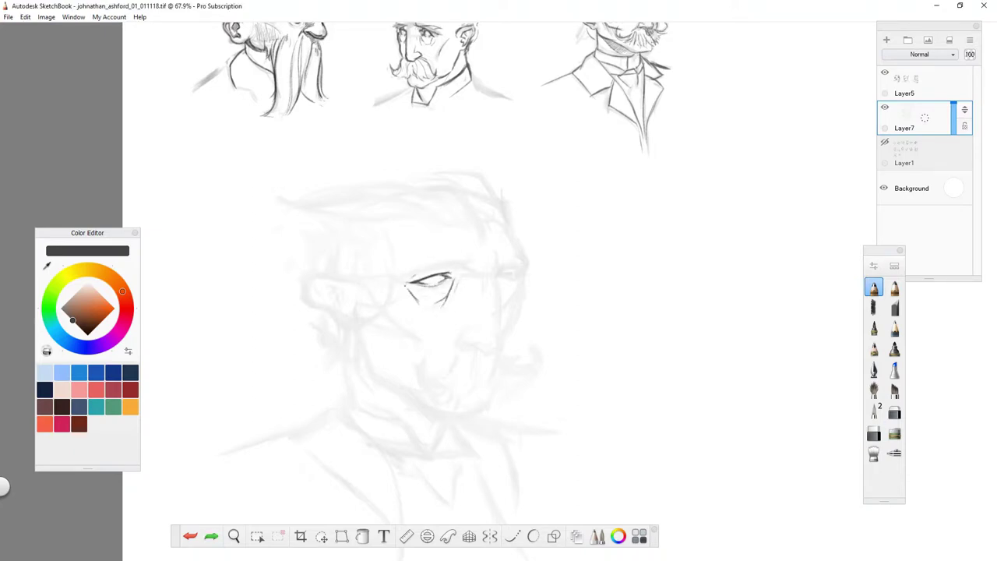
key(e)
key(e)
key(e)
drag(465, 270, 495, 257)
key(e)
drag(471, 268, 482, 275)
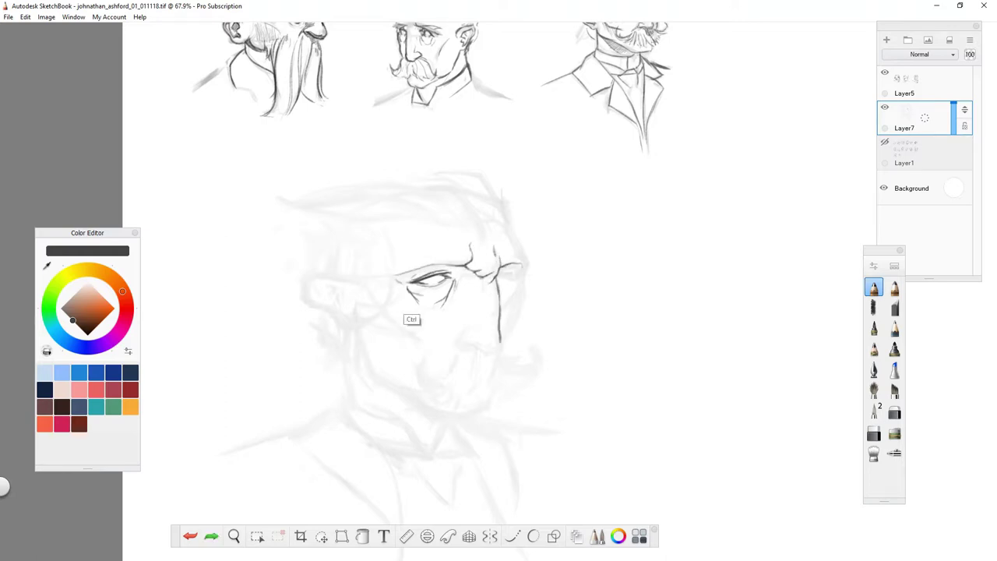
key(ctrl+y)
Draw the face contour down to the mustache, the upper-left head outline and the chin.
key(e)
key(e)
drag(499, 341, 467, 349)
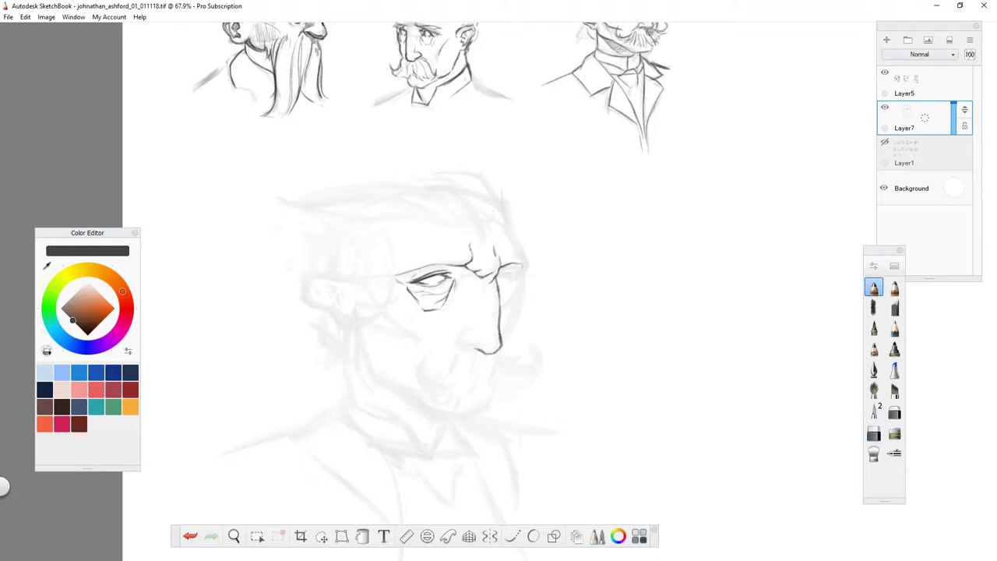
key(e)
key(e)
drag(399, 242, 390, 248)
key(e)
key(e)
drag(469, 330, 443, 363)
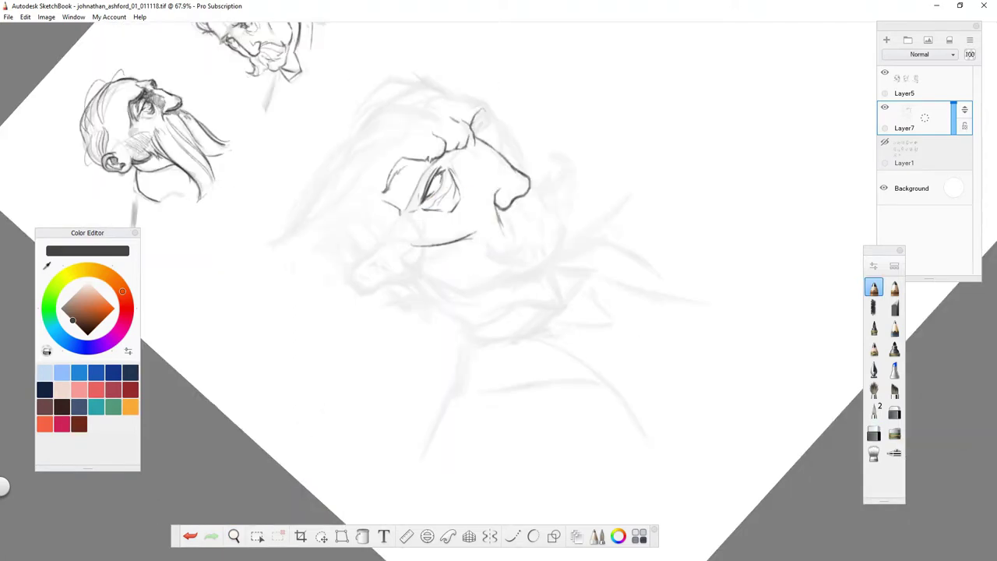
key(e)
key(e)
drag(366, 232, 386, 277)
key(e)
key(e)
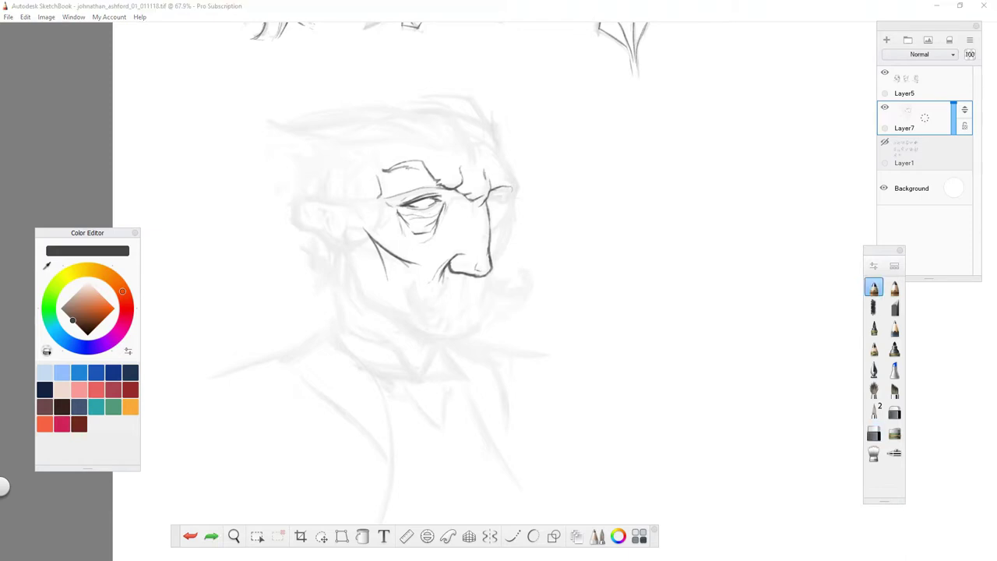
drag(470, 284, 466, 314)
drag(412, 281, 425, 321)
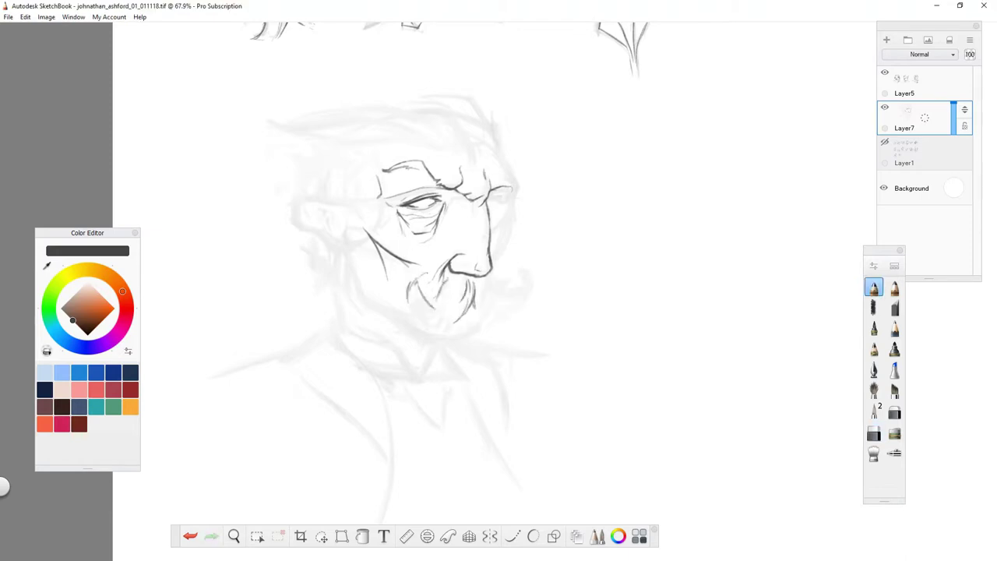
key(e)
key(e)
Draw the mustache curling up on the right, with hatched hair strokes on both sides.
drag(495, 305, 522, 266)
key(e)
key(e)
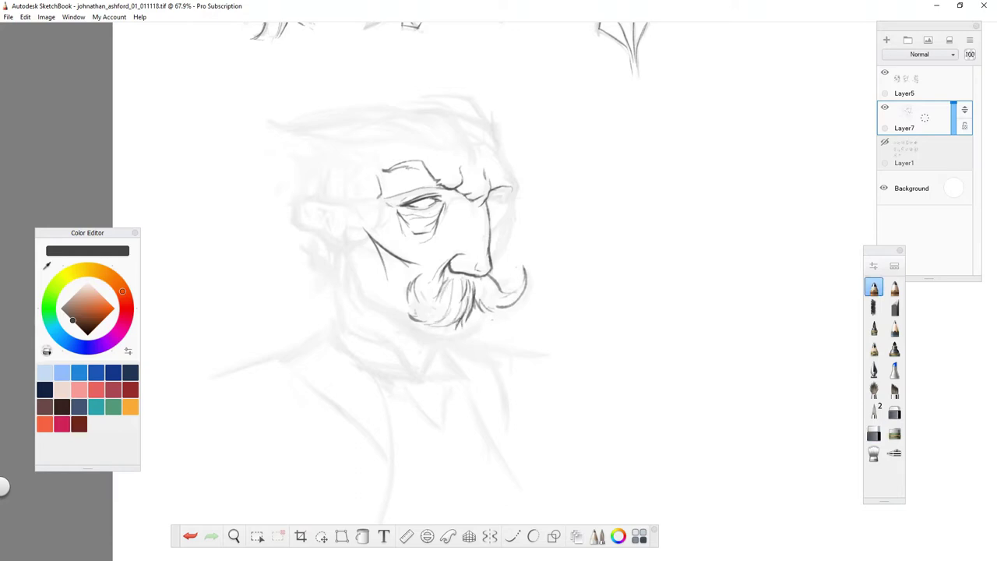
drag(505, 307, 475, 319)
key(e)
key(e)
drag(427, 274, 421, 321)
key(e)
key(e)
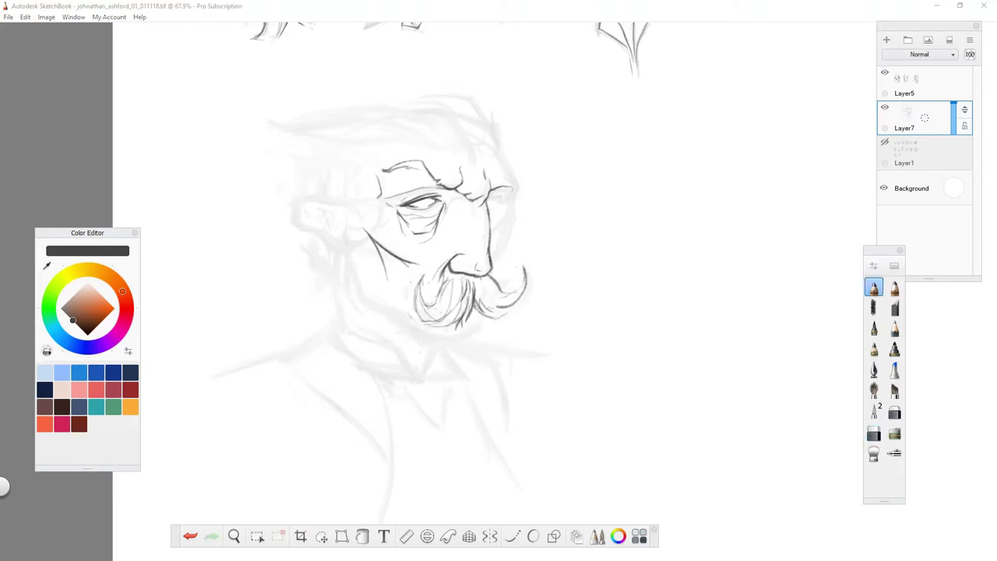
key(ctrl+z)
mouse_move(452, 286)
mouse_down()
mouse_move(458, 311)
mouse_move(427, 335)
mouse_move(411, 327)
mouse_up()
key(e)
key(e)
key(e)
key(e)
Darken the right eye and nose lines, add the forehead edge and draw the cheek line.
scroll(575, 140, up, 2)
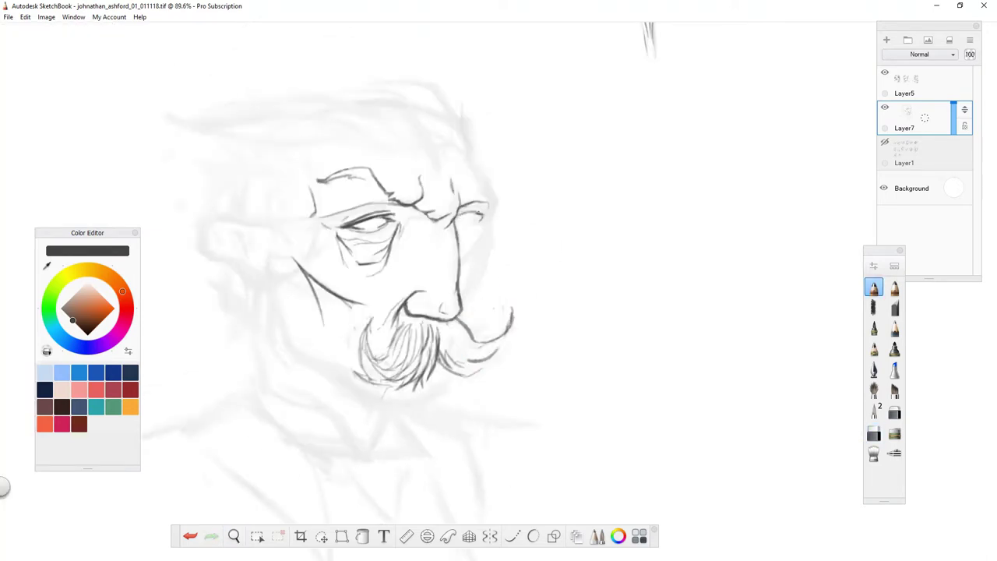
mouse_move(459, 215)
mouse_down()
mouse_move(484, 218)
mouse_move(481, 239)
mouse_move(487, 220)
mouse_move(457, 272)
mouse_up()
drag(476, 190, 495, 214)
mouse_move(482, 160)
mouse_down()
mouse_move(491, 255)
mouse_move(468, 315)
mouse_up()
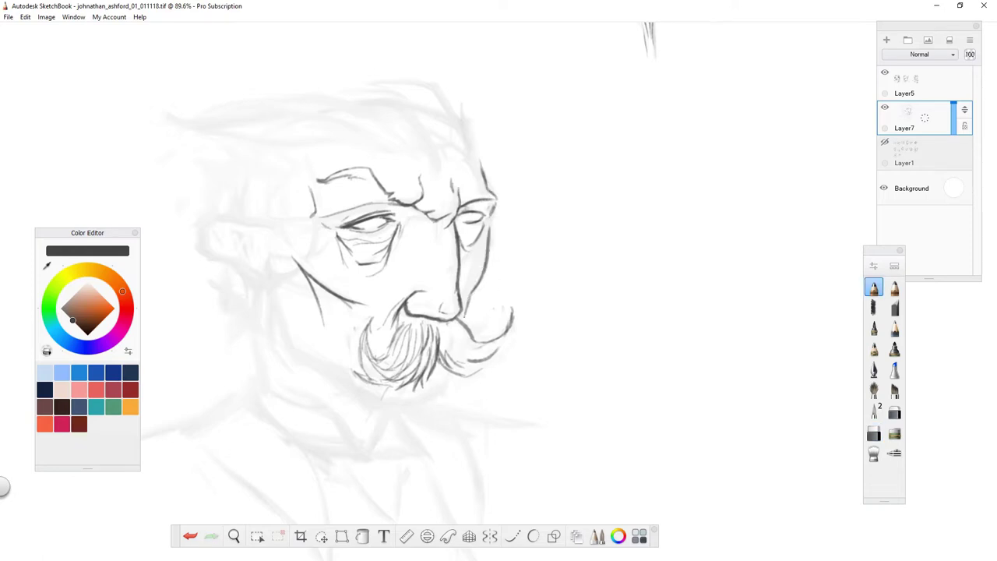
Draw the jaw line under the mustache and clean up a stray mark near the right eye.
mouse_move(447, 375)
mouse_down()
mouse_move(433, 396)
mouse_move(447, 385)
mouse_up()
key(ctrl+z)
drag(374, 407, 444, 392)
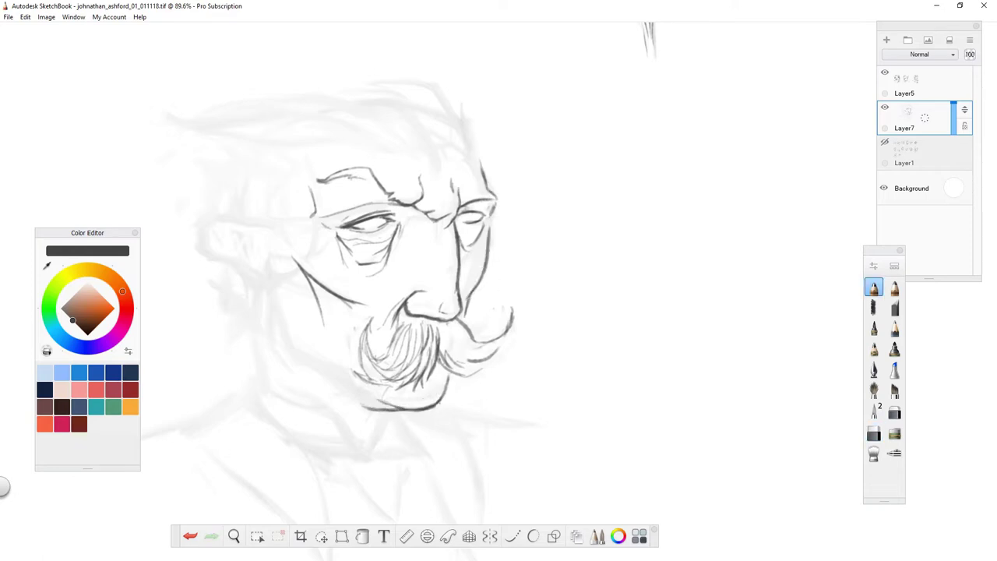
key(e)
mouse_move(458, 220)
mouse_down()
mouse_move(483, 221)
mouse_move(480, 246)
mouse_up()
key(e)
key(e)
key(e)
key(ctrl+z)
Extend and refine the mustache's right curl, then touch up lines near the right eye and nose.
key(e)
key(e)
key(e)
key(e)
drag(441, 325, 463, 369)
key(e)
mouse_move(467, 335)
mouse_down()
mouse_move(524, 326)
mouse_move(483, 348)
mouse_up()
key(e)
key(e)
key(e)
key(ctrl+z)
drag(433, 230, 414, 255)
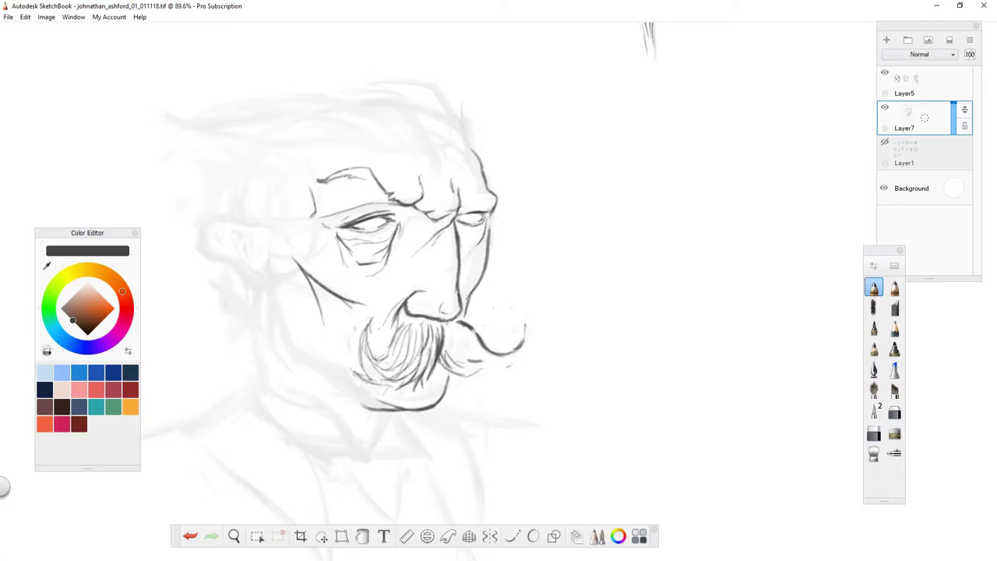
Outline the ear on the left with inner lines and erase the stray stroke left of the jaw.
scroll(498, 280, down, 5)
scroll(498, 280, up, 4)
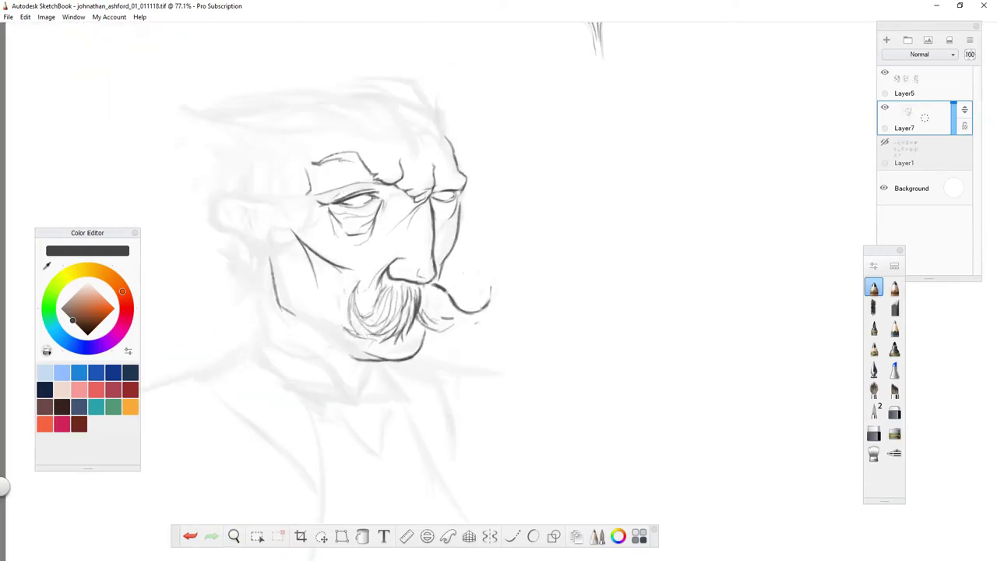
drag(274, 305, 319, 323)
mouse_move(282, 215)
mouse_down()
mouse_move(215, 209)
mouse_move(269, 259)
mouse_up()
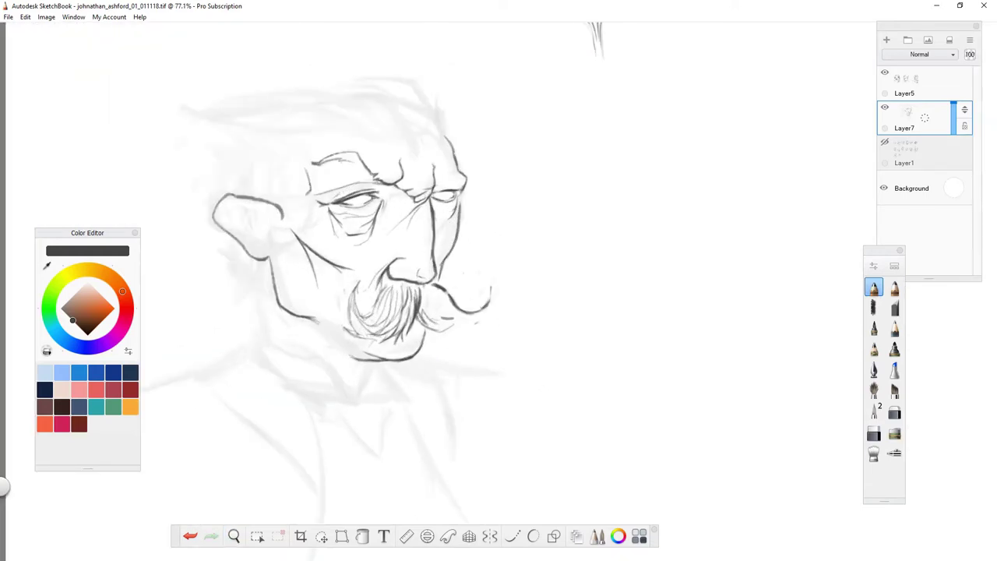
mouse_move(227, 201)
mouse_down()
mouse_move(265, 233)
mouse_move(266, 355)
mouse_move(295, 352)
mouse_up()
mouse_move(389, 276)
mouse_down()
mouse_move(349, 339)
mouse_move(355, 325)
mouse_up()
Zoom out to check the whole head, zoom back in and add a short chin stroke.
key(space)
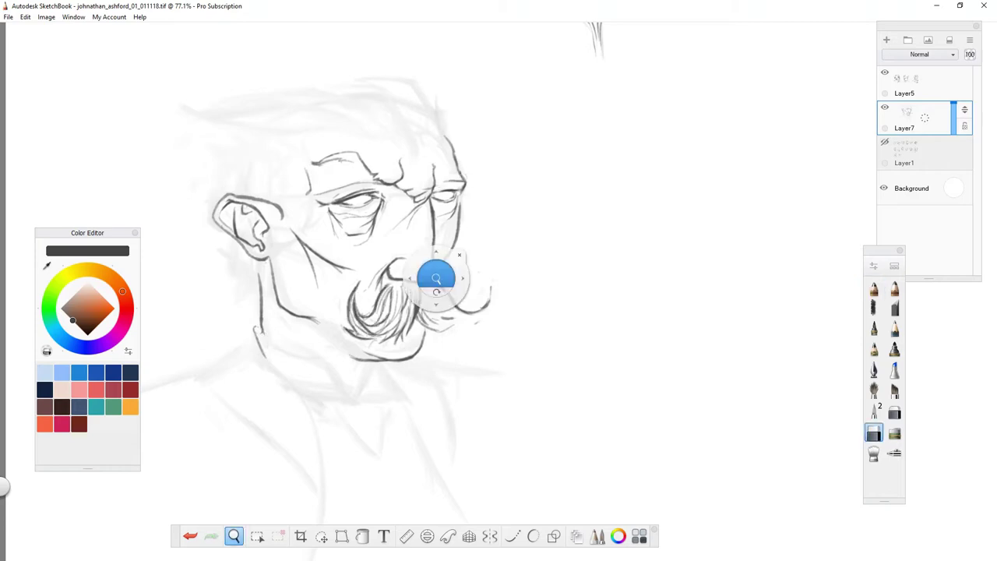
mouse_move(436, 278)
mouse_down()
mouse_move(420, 296)
mouse_move(428, 284)
mouse_up()
drag(402, 243, 409, 277)
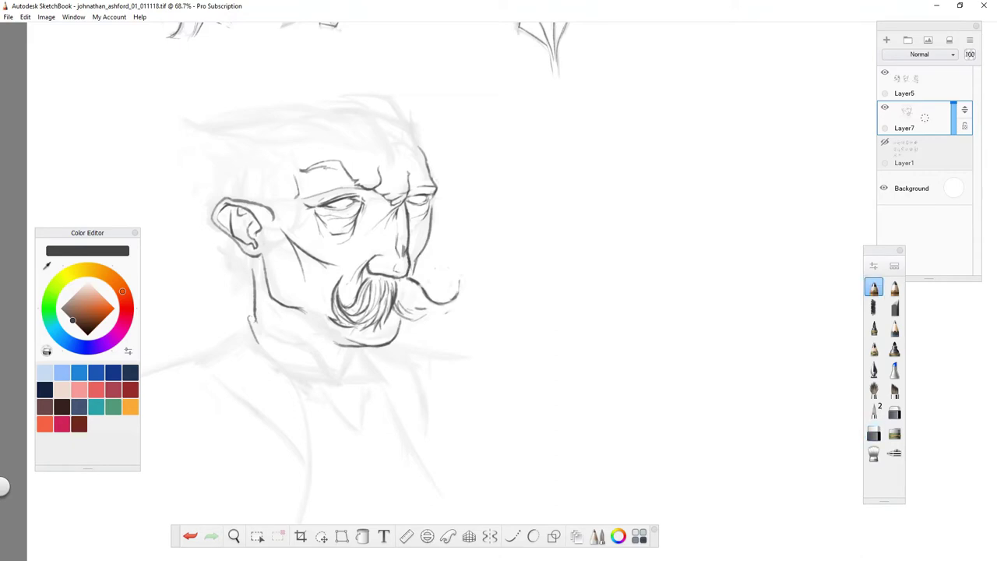
key(e)
key(e)
mouse_move(348, 349)
mouse_down()
mouse_move(348, 377)
mouse_move(436, 312)
mouse_up()
Sketch the swept hair line, darken the brow, retouch the ear and add hair above it.
mouse_move(534, 236)
mouse_down()
mouse_move(382, 289)
mouse_move(561, 285)
mouse_up()
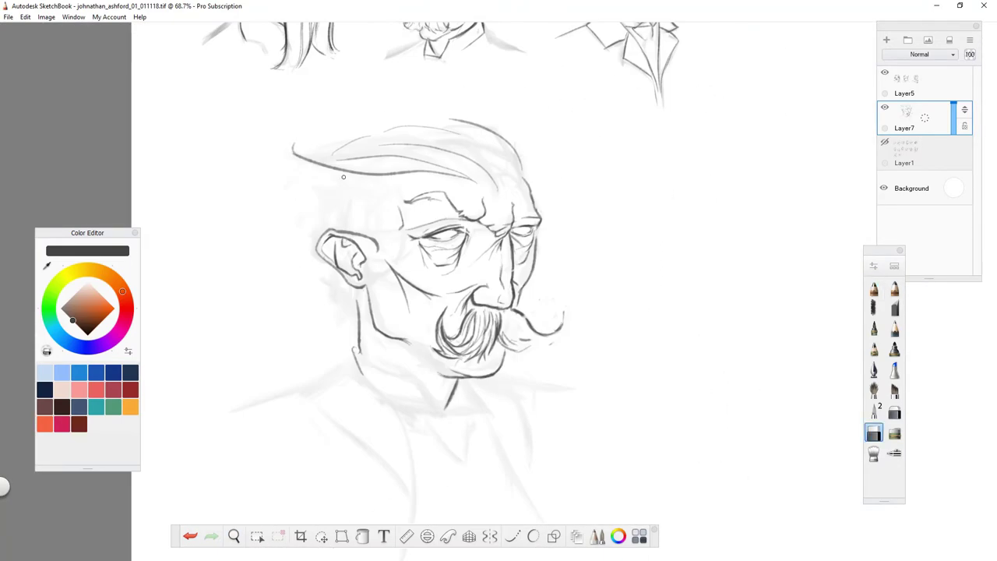
key(e)
key(e)
mouse_move(402, 204)
mouse_down()
mouse_move(446, 192)
mouse_move(432, 195)
mouse_up()
key(e)
key(e)
key(e)
drag(335, 231, 316, 265)
mouse_move(316, 187)
mouse_down()
mouse_move(358, 233)
mouse_move(380, 198)
mouse_up()
mouse_move(506, 315)
mouse_down()
mouse_move(547, 340)
mouse_move(562, 333)
mouse_up()
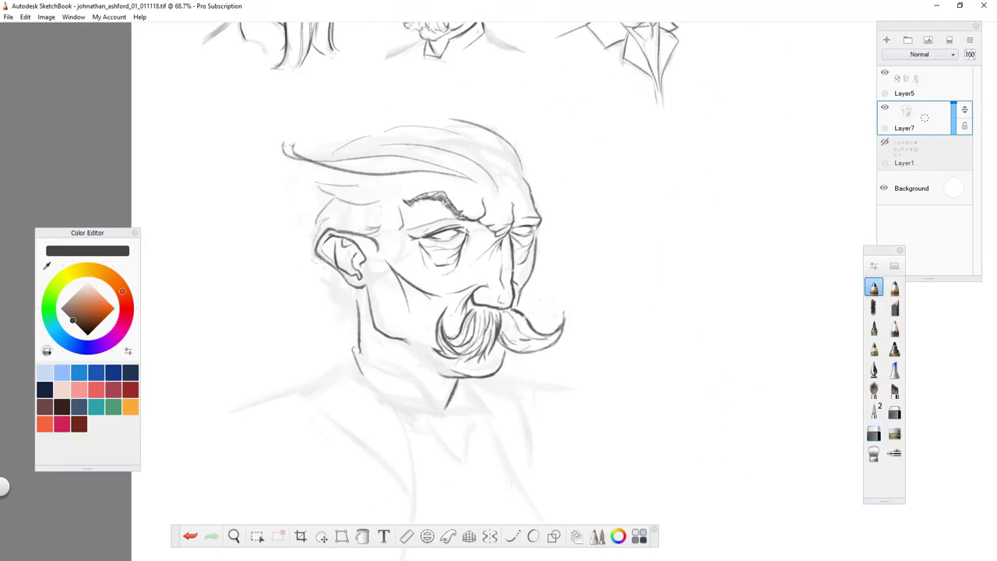
key(e)
key(e)
key(ctrl+z)
Tilt the canvas to draw hair strokes, restore it upright and erase the stray mustache stroke.
mouse_move(381, 289)
mouse_down()
mouse_move(468, 234)
mouse_move(467, 280)
mouse_up()
key(e)
drag(437, 233, 537, 194)
key(e)
drag(475, 199, 576, 171)
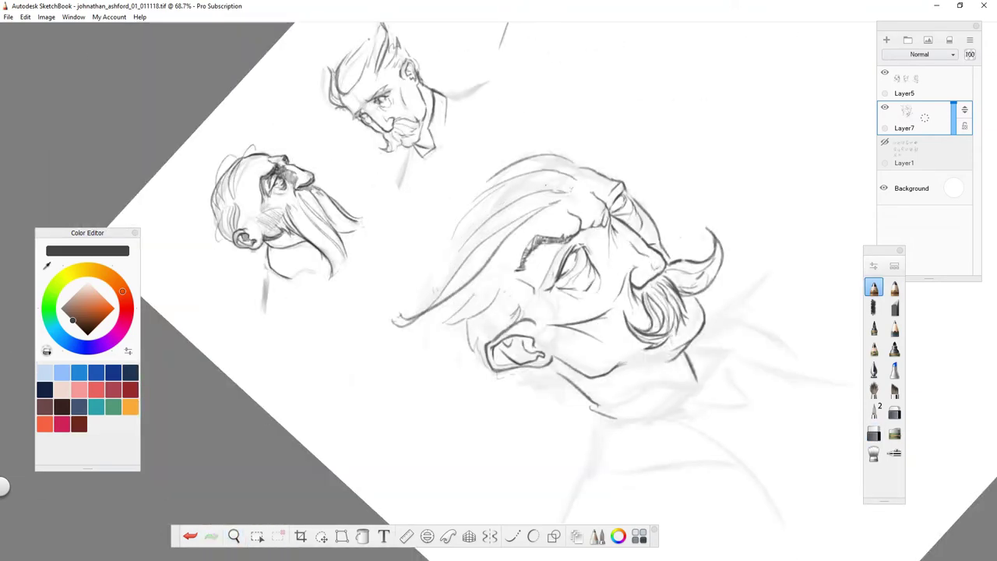
drag(468, 233, 374, 280)
key(e)
drag(492, 299, 490, 335)
key(e)
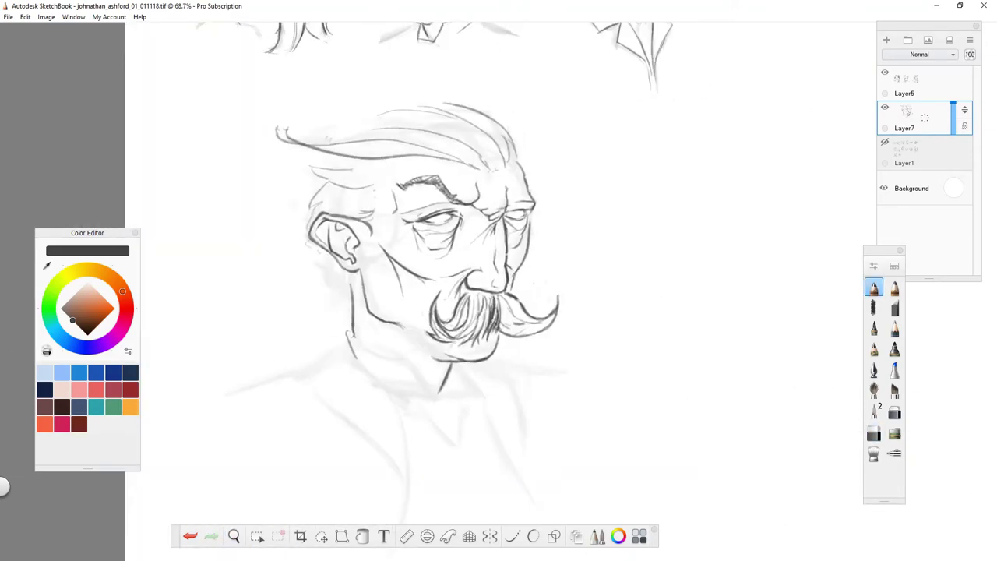
mouse_move(511, 204)
mouse_down()
mouse_move(520, 176)
mouse_move(514, 204)
mouse_up()
key(e)
Lasso-select the hair, shift it slightly up and left, and add strokes on its right side.
key(e)
key(e)
key(e)
mouse_move(506, 161)
mouse_down()
mouse_move(484, 175)
mouse_move(450, 109)
mouse_up()
click(257, 536)
drag(269, 116, 467, 222)
drag(493, 178, 487, 172)
key(e)
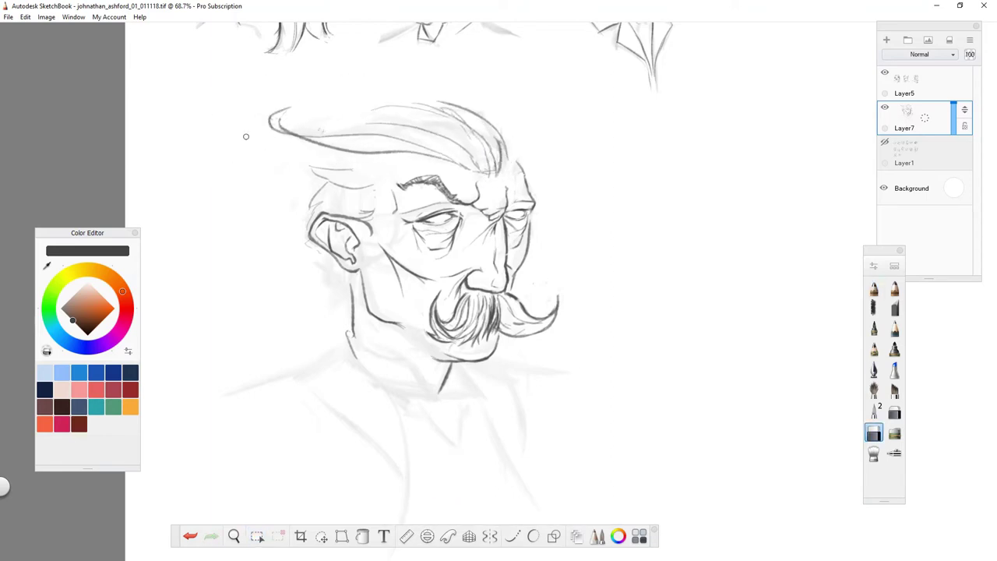
key(e)
drag(520, 175, 512, 204)
drag(530, 172, 510, 201)
Draw the neck line and add faint strokes to the hair, brow and mustache.
key(e)
key(e)
drag(348, 336, 299, 403)
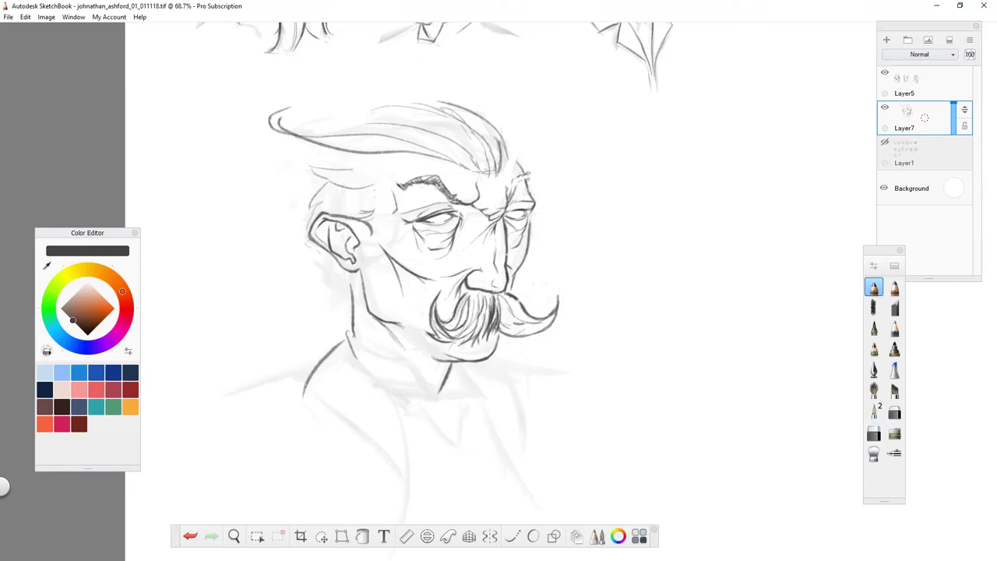
drag(451, 106, 336, 129)
drag(325, 148, 310, 162)
key(ctrl+z)
mouse_move(408, 159)
mouse_down()
mouse_move(358, 169)
mouse_move(349, 201)
mouse_move(329, 210)
mouse_up()
drag(464, 151, 394, 164)
key(e)
key(e)
mouse_move(511, 309)
mouse_down()
mouse_move(498, 353)
mouse_move(503, 338)
mouse_up()
Select and reshape the brow, undoing and redoing the adjustment.
key(e)
click(257, 536)
drag(397, 184, 480, 201)
key(e)
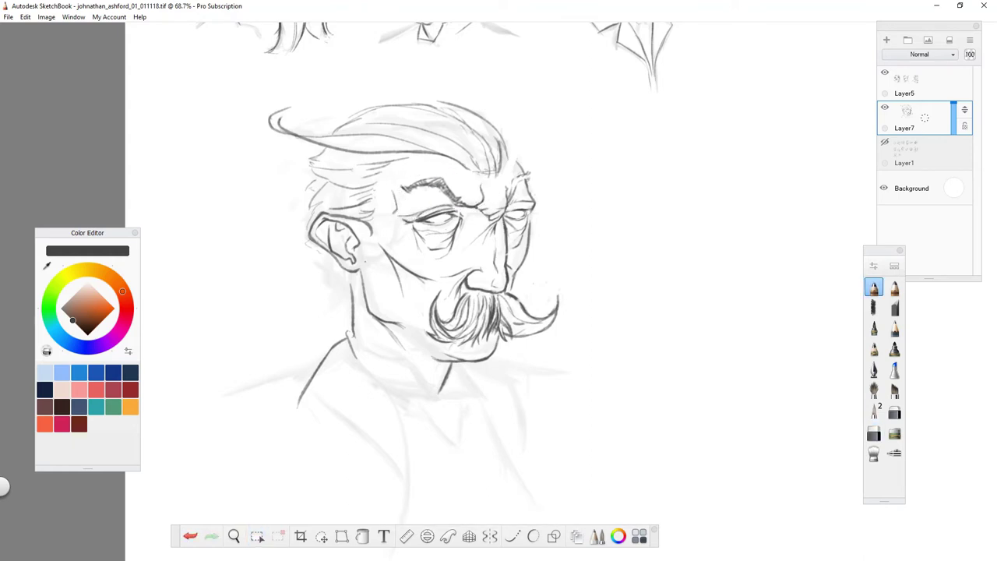
key(ctrl+z)
key(ctrl+y)
key(e)
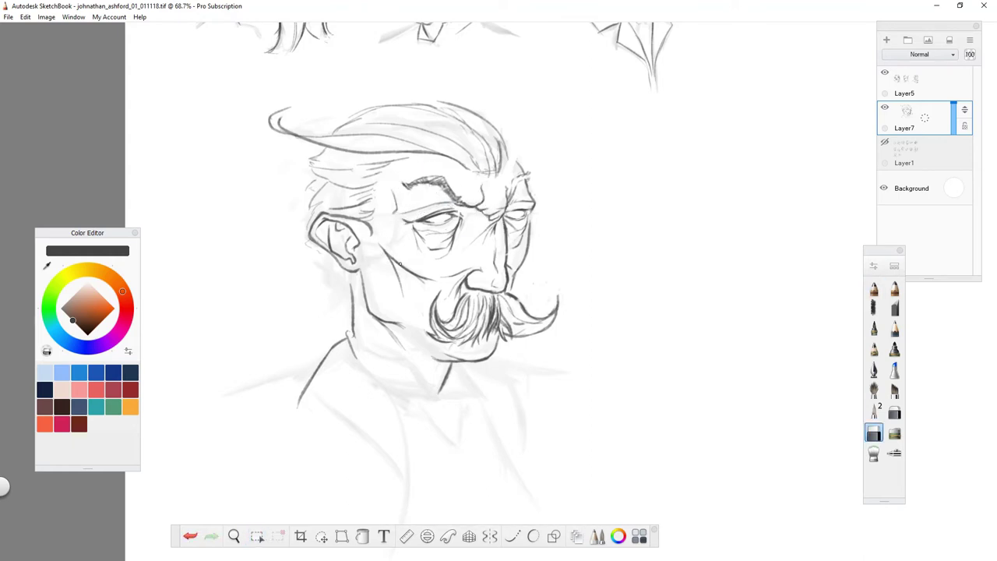
scroll(399, 263, up, 2)
Retouch the brow, then draw a small triangular tie below the chin with a collar line beside it.
drag(436, 195, 459, 226)
key(e)
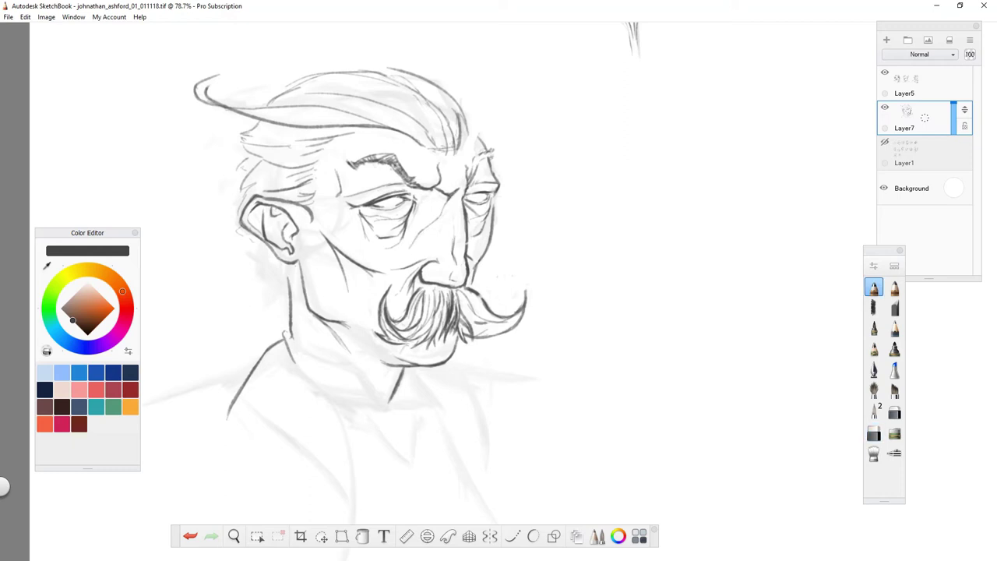
scroll(362, 234, up, 1)
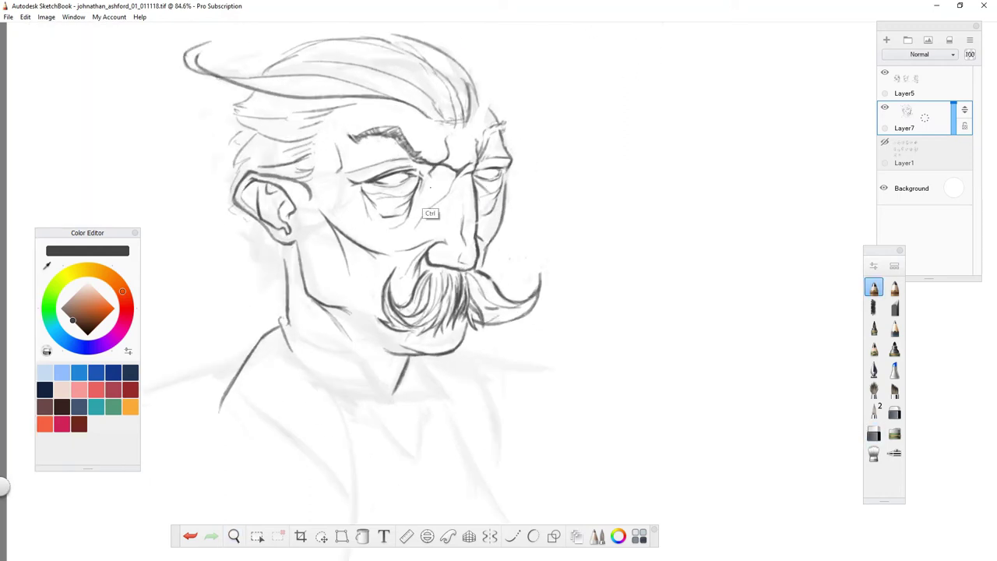
key(e)
key(e)
scroll(342, 243, down, 1)
key(e)
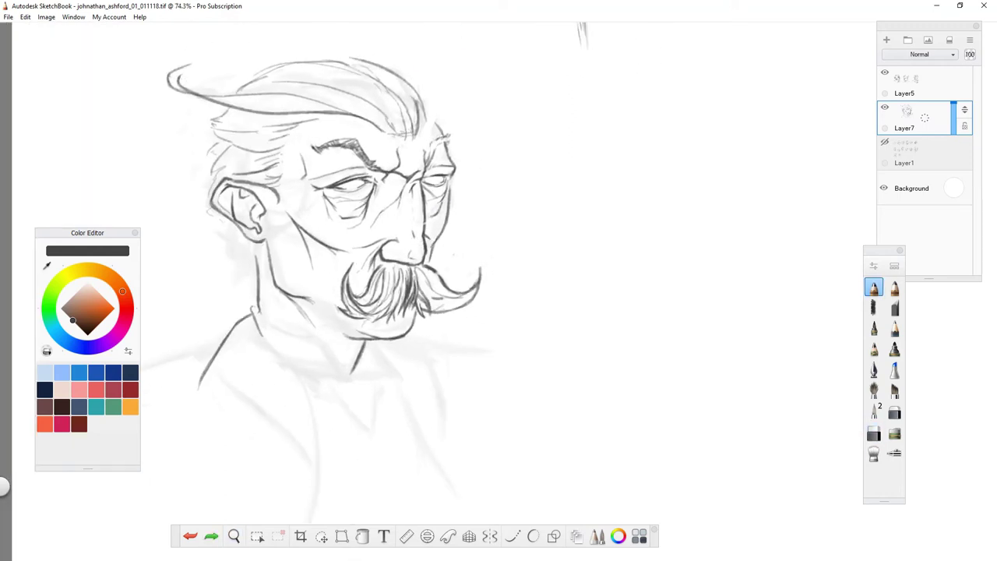
key(e)
key(e)
key(e)
scroll(342, 244, down, 2)
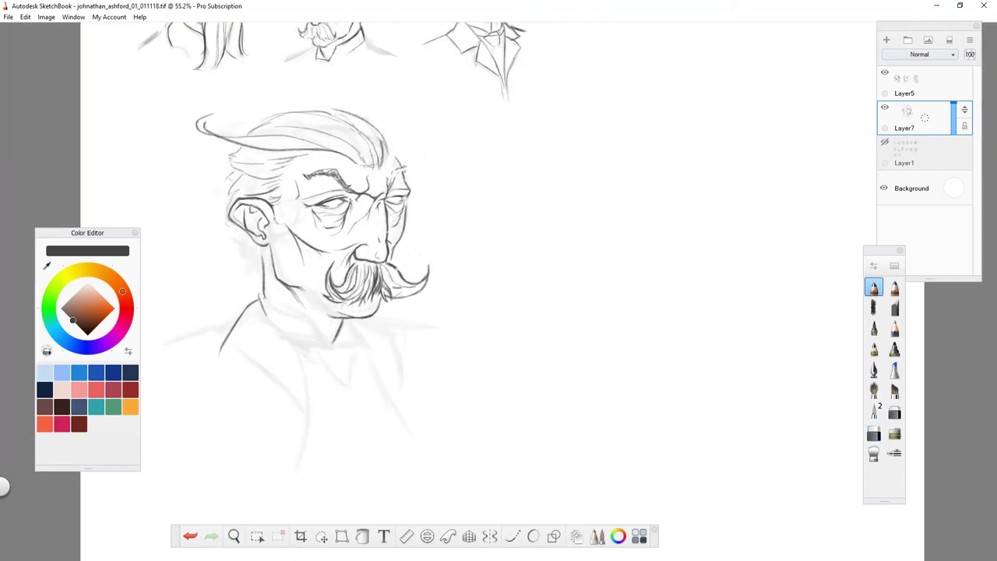
drag(346, 321, 362, 345)
drag(303, 317, 327, 354)
Outline the crown of the hair and add faint strokes in the upper left.
drag(382, 135, 400, 163)
mouse_move(298, 100)
mouse_down()
mouse_move(383, 138)
mouse_move(324, 98)
mouse_move(251, 132)
mouse_up()
drag(343, 111, 285, 119)
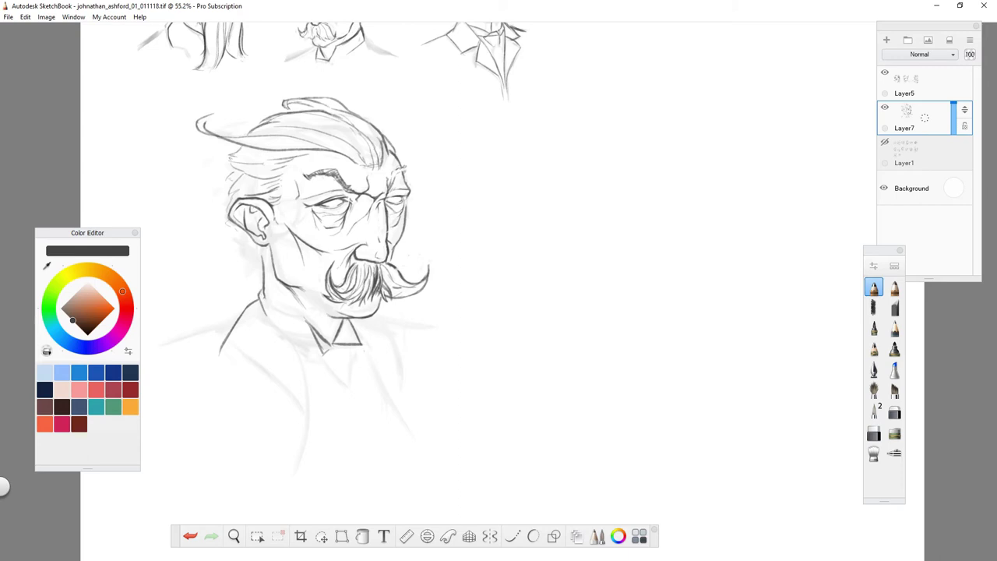
Draw the long body contour and left shoulder line, then zoom out to view all sketches.
mouse_move(263, 292)
mouse_down()
mouse_move(310, 322)
mouse_move(298, 460)
mouse_up()
drag(243, 315, 173, 342)
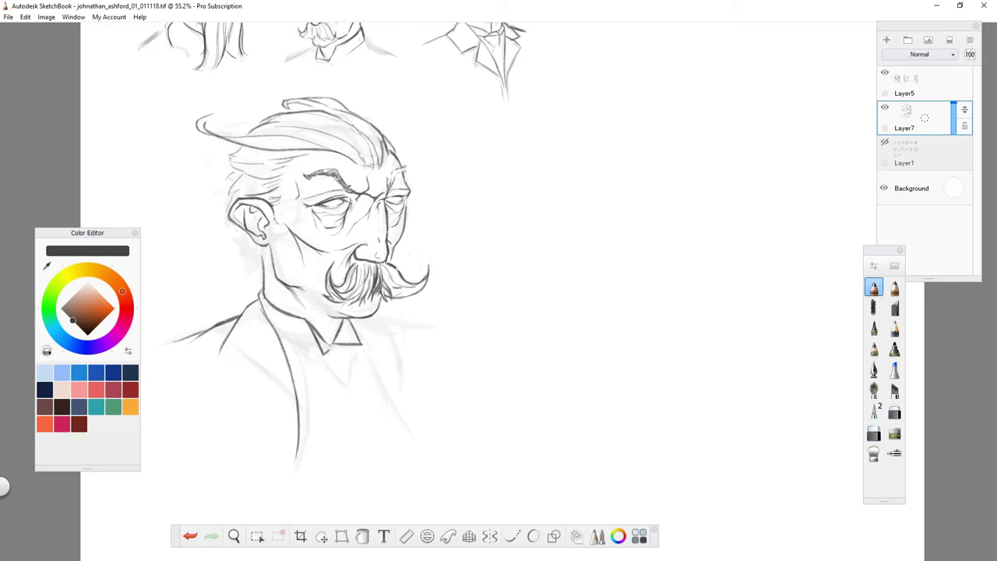
scroll(389, 288, down, 3)
scroll(389, 288, up, 3)
scroll(389, 288, down, 3)
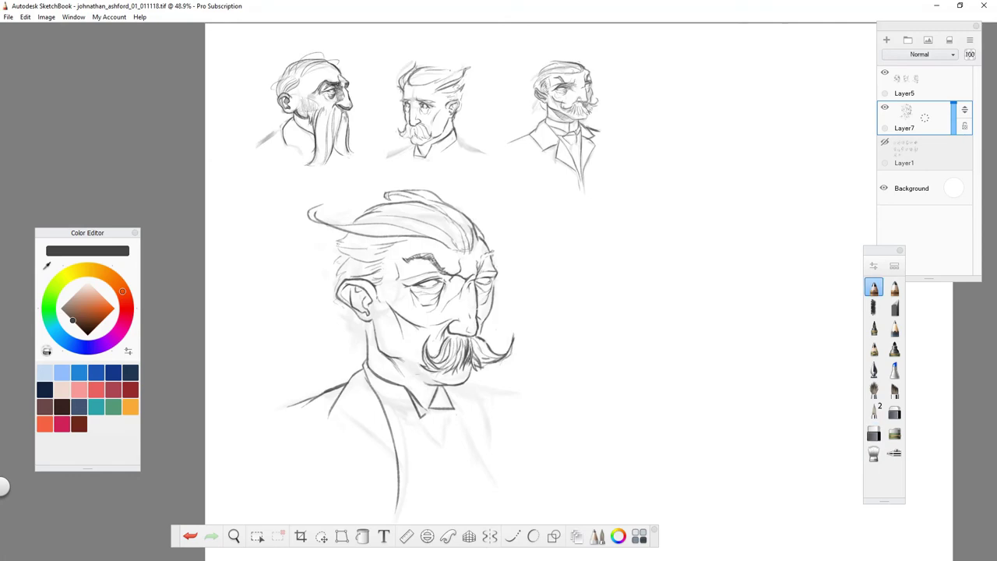
scroll(499, 292, up, 2)
scroll(498, 292, up, 2)
key(space)
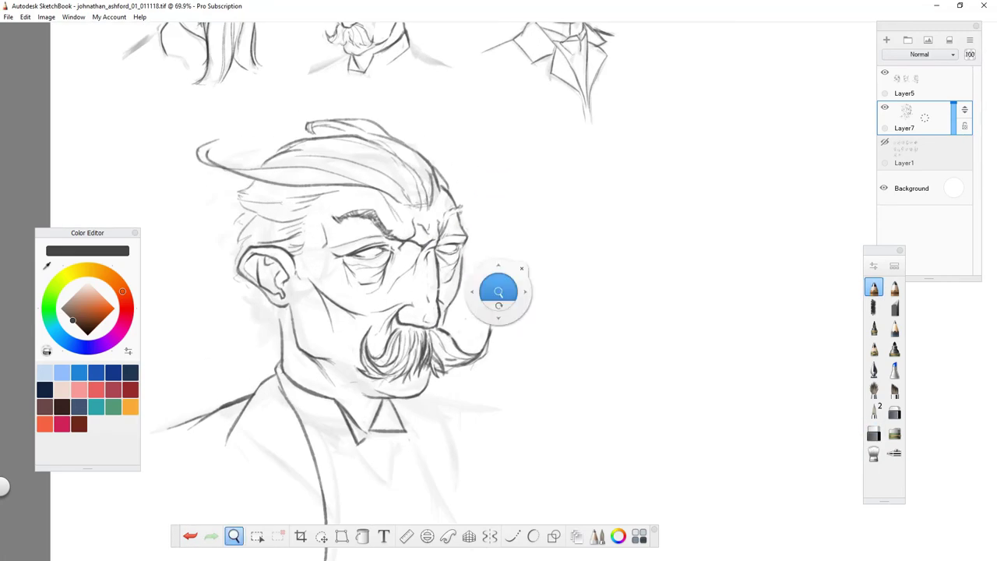
scroll(499, 292, down, 3)
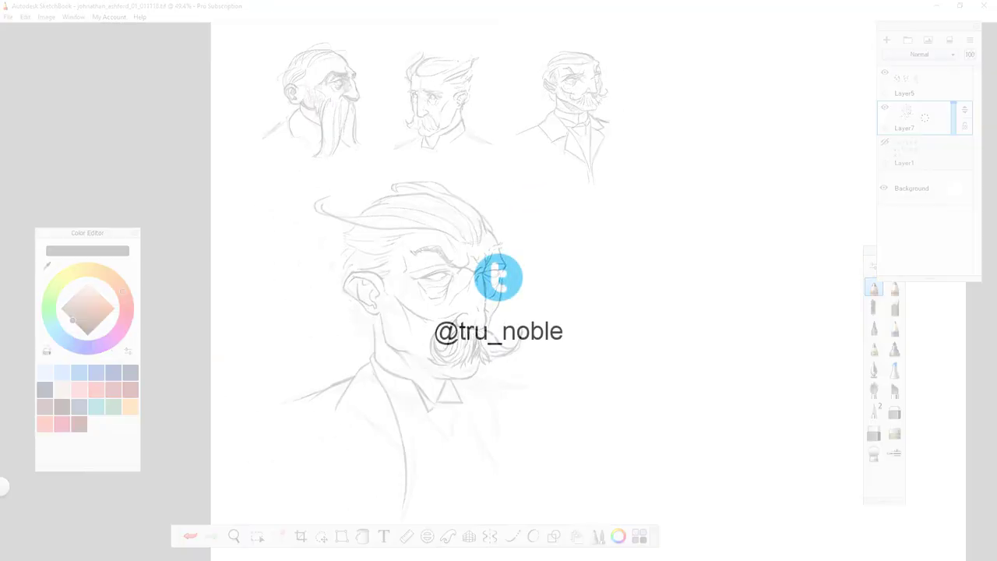